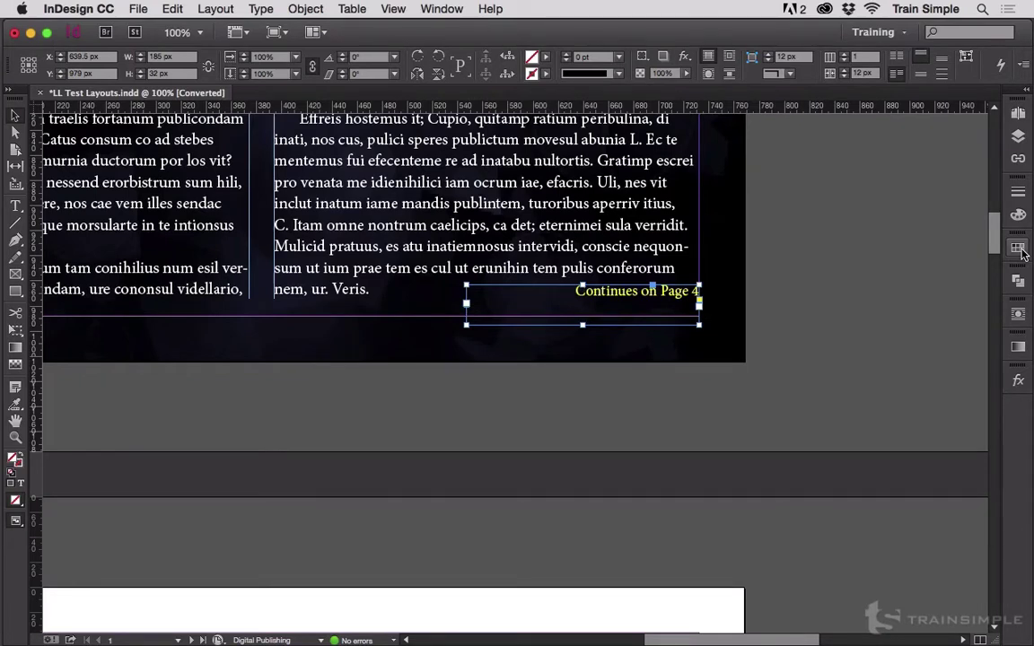
# Step: Expand the Pages panel to show the document's four pages and A-Master
pyautogui.click(1018, 115)
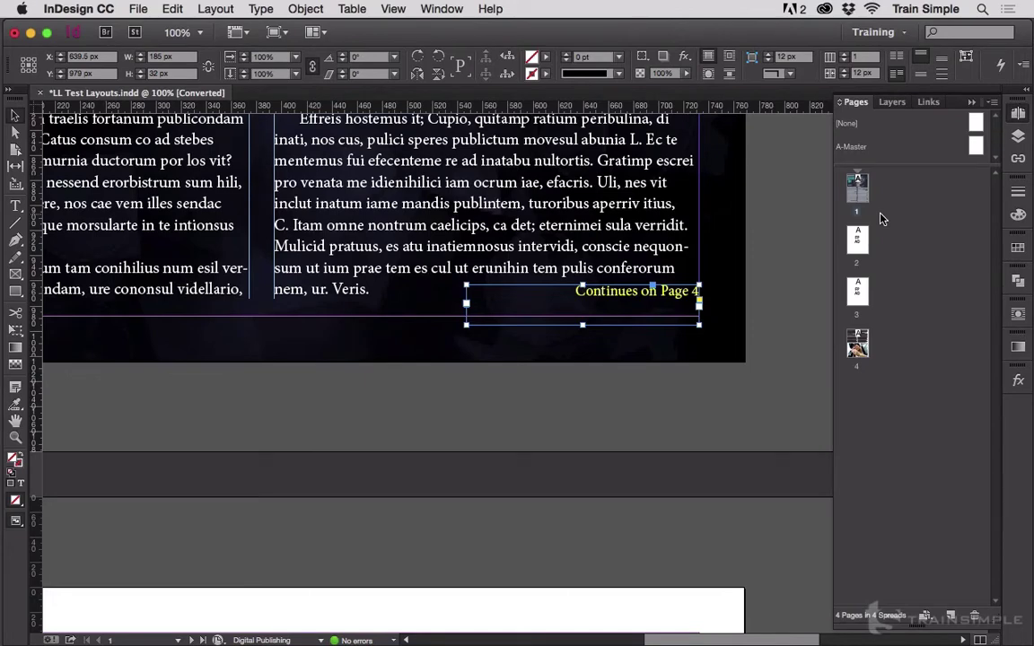
pyautogui.doubleClick(860, 199)
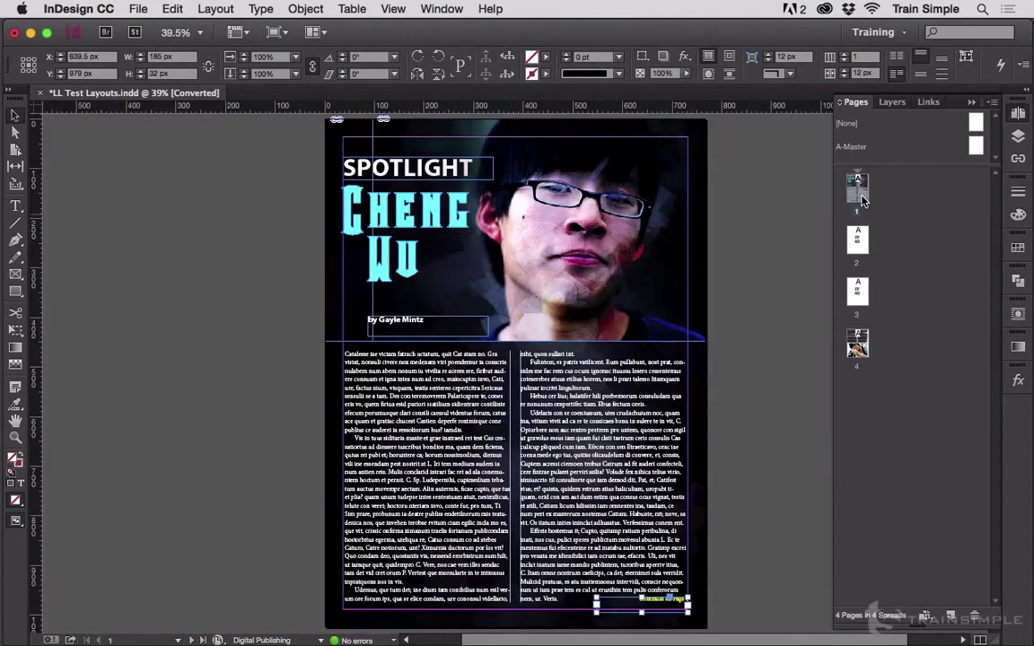
pyautogui.doubleClick(858, 239)
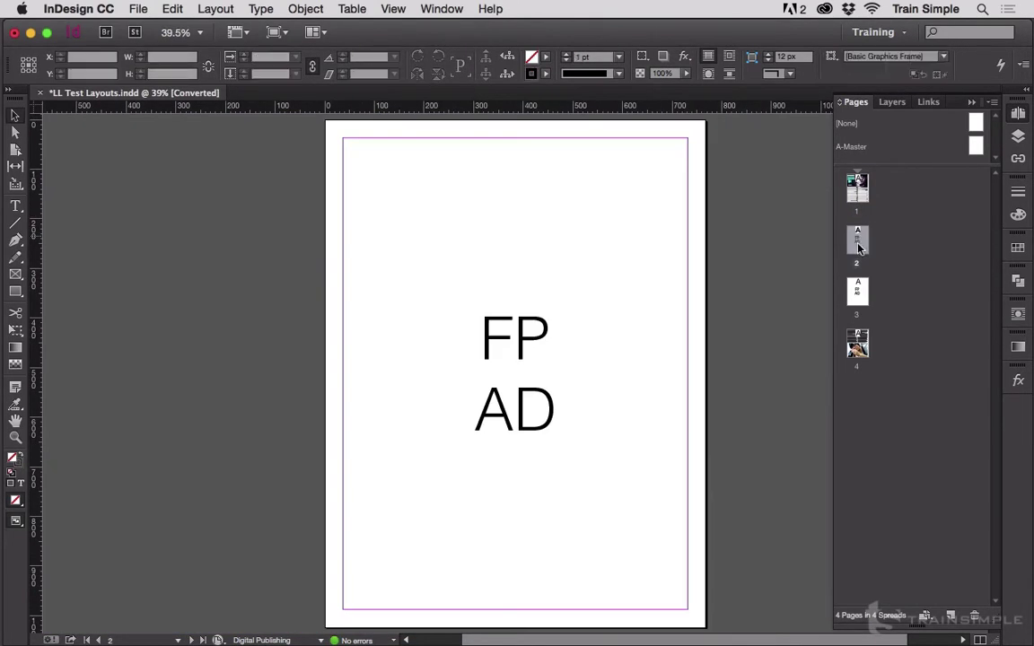
pyautogui.doubleClick(857, 286)
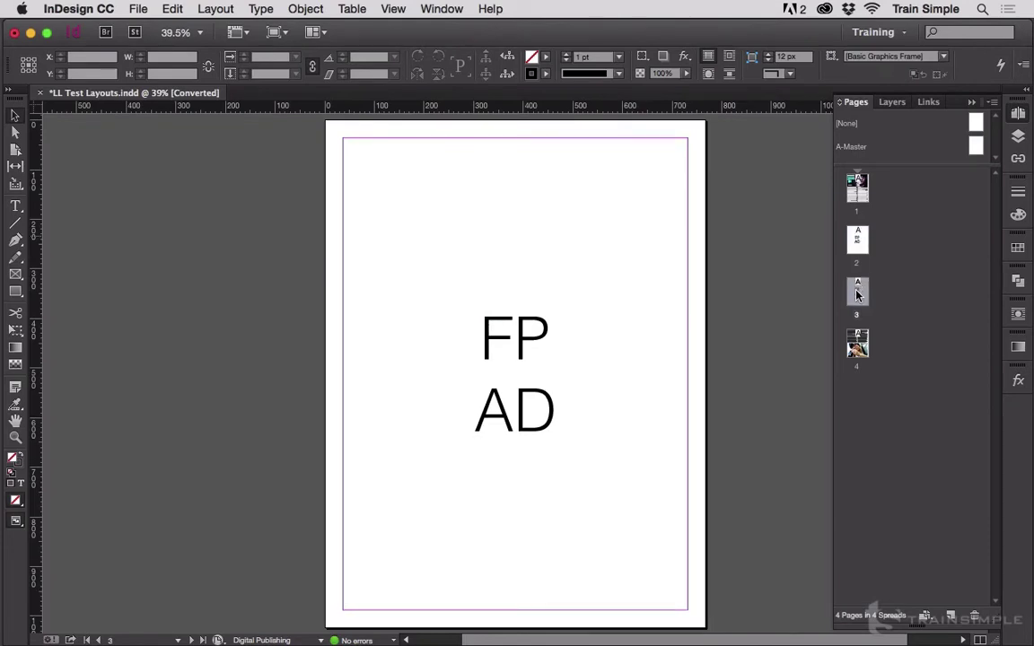
pyautogui.doubleClick(858, 343)
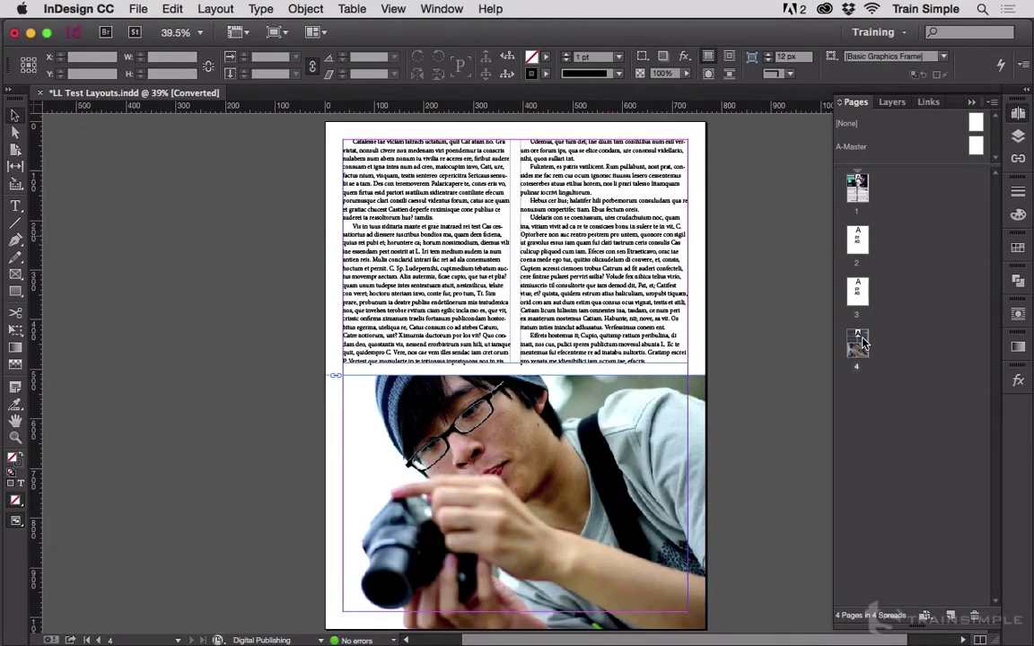
pyautogui.doubleClick(856, 199)
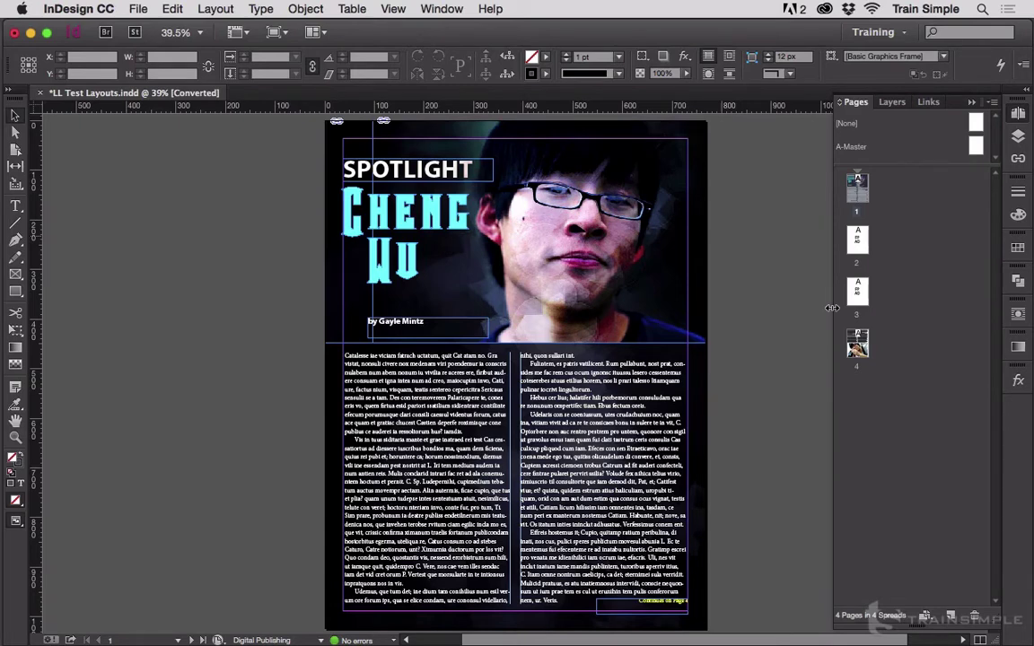
pyautogui.click(664, 613)
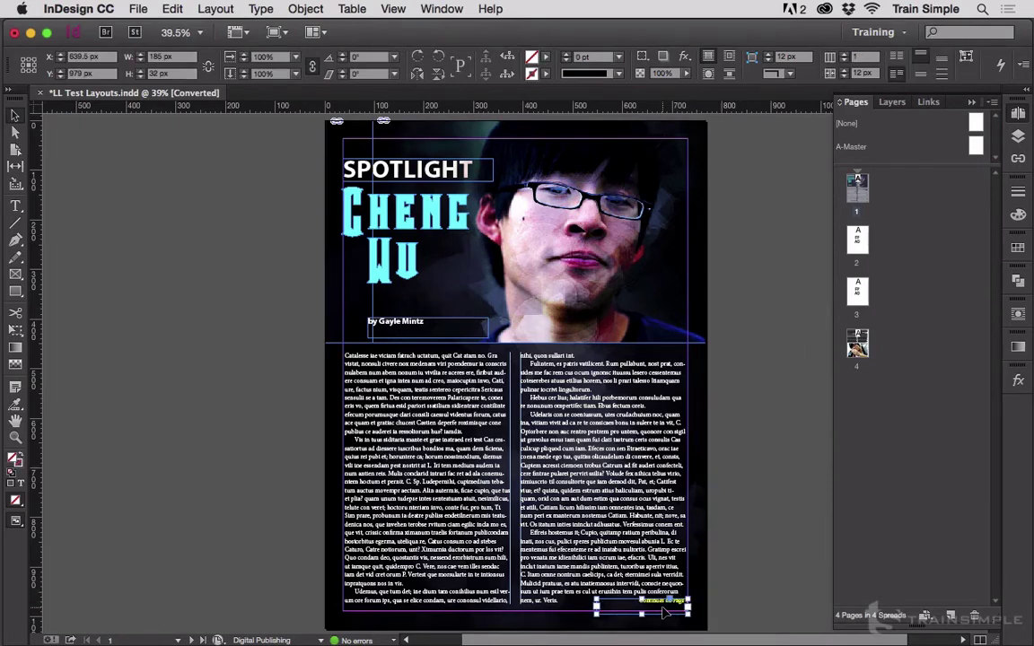
pyautogui.press('super+equal')
pyautogui.press('super+equal')
pyautogui.press('super+equal')
pyautogui.press('super+equal')
pyautogui.press('super+equal')
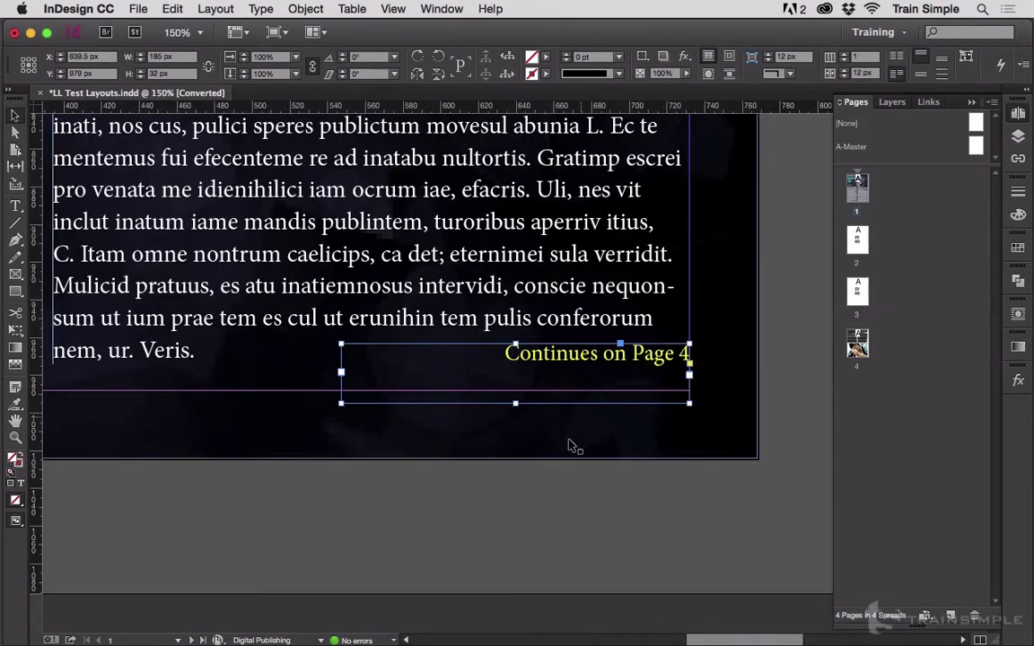
pyautogui.click(545, 450)
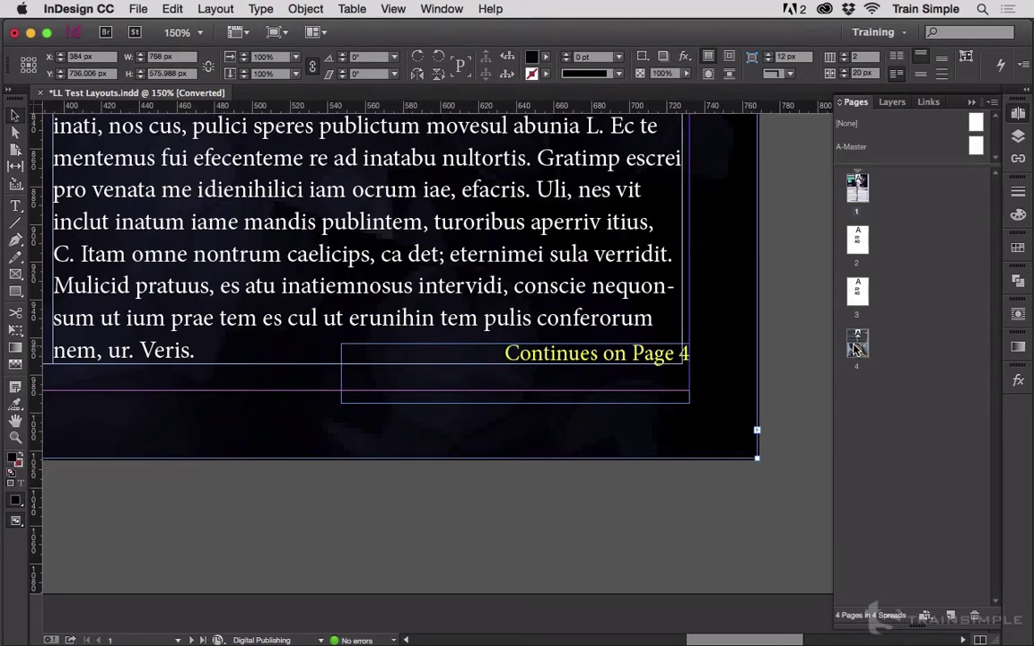
pyautogui.click(628, 357)
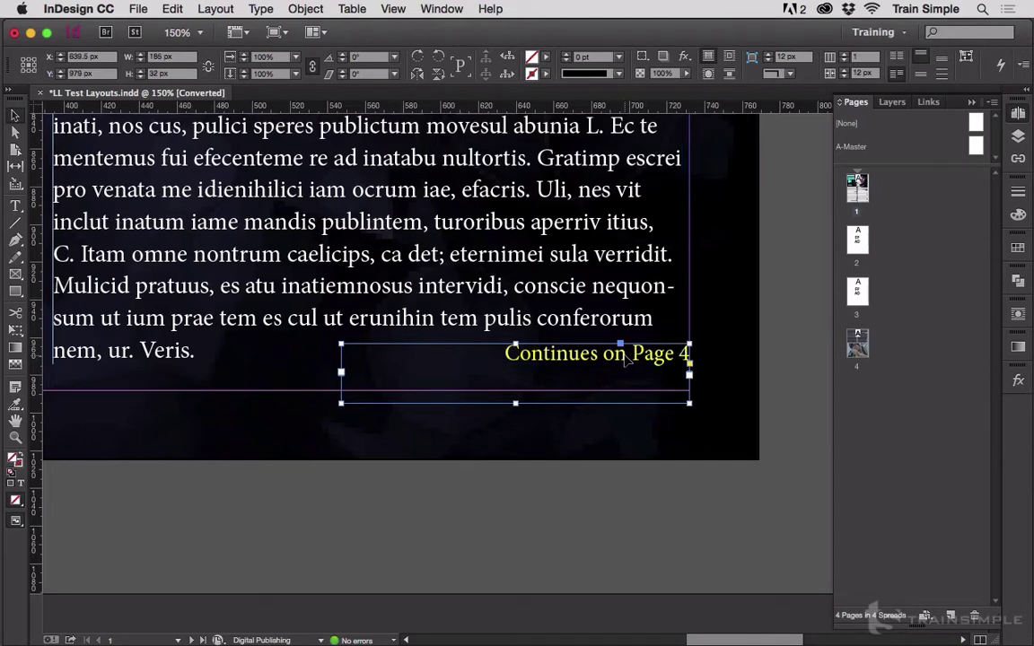
pyautogui.doubleClick(575, 356)
pyautogui.moveTo(500, 353); pyautogui.dragTo(689, 348)
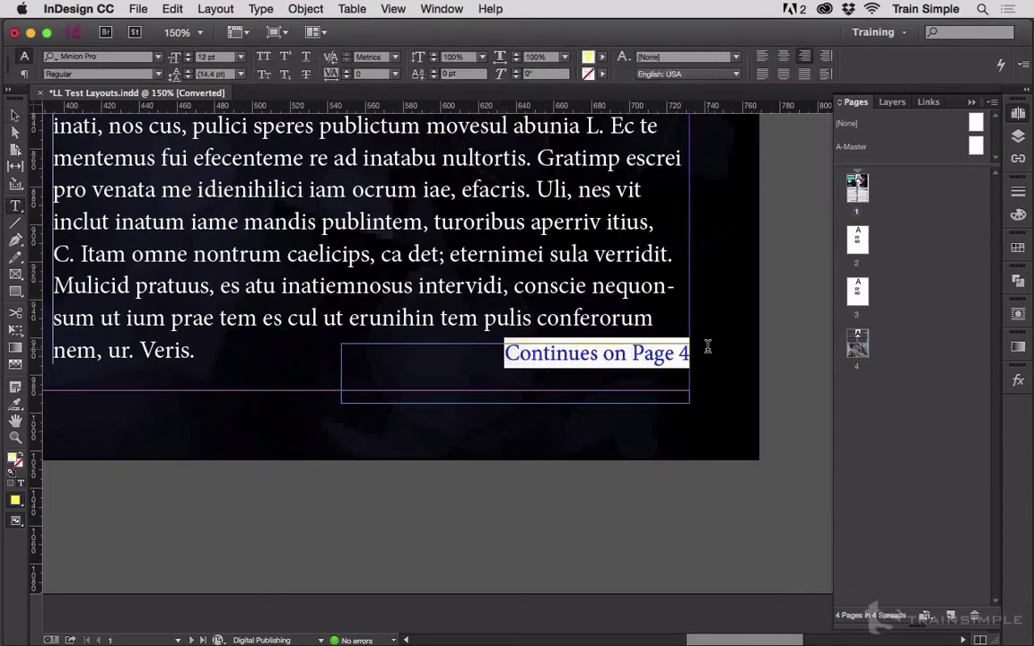
pyautogui.press('Escape')
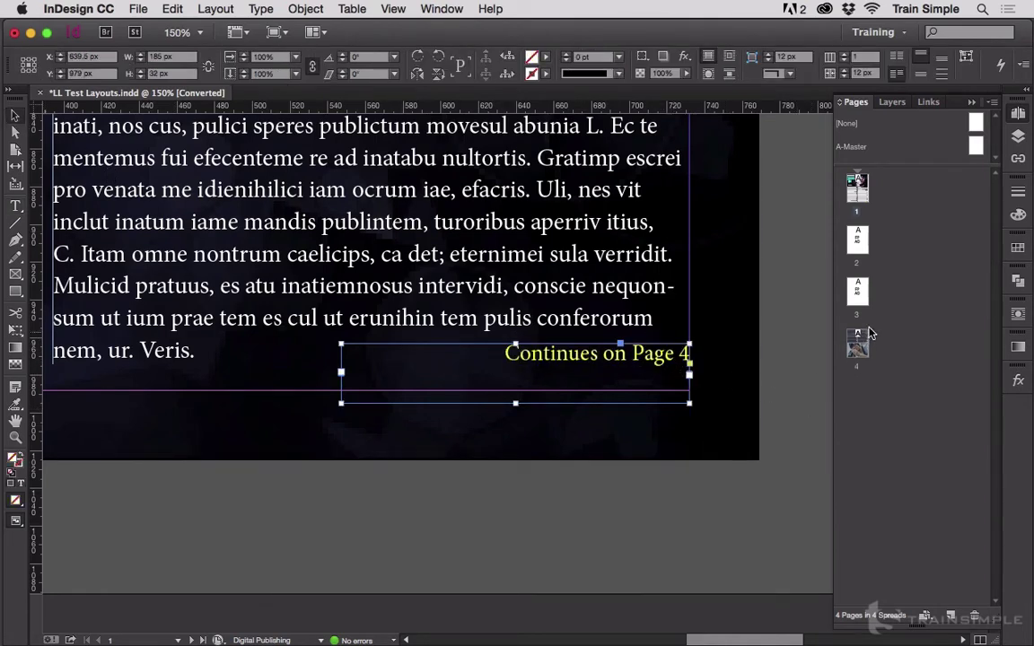
# Step: Add two A-Master pages after page 3, then select page 1's 'Continues on Page 6' frame
pyautogui.moveTo(975, 146); pyautogui.dragTo(840, 328)
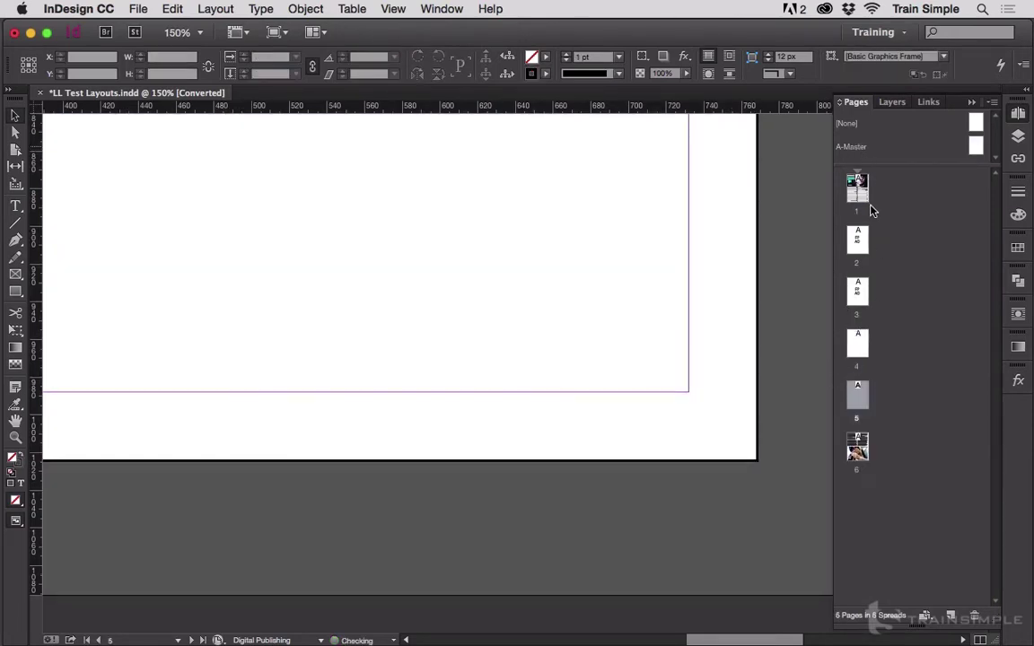
pyautogui.doubleClick(859, 189)
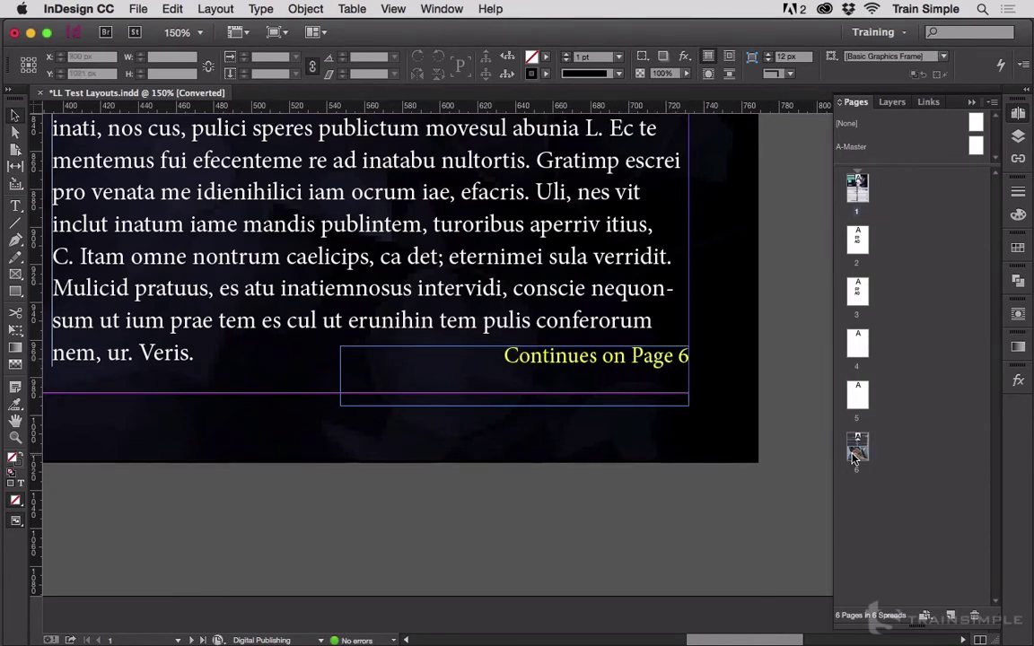
pyautogui.click(651, 375)
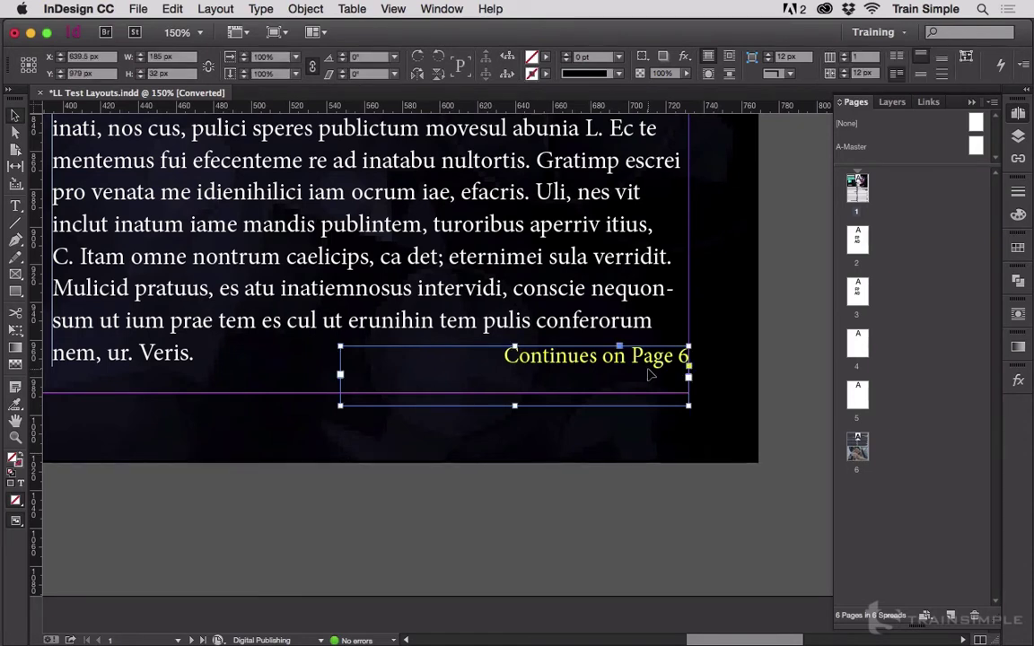
# Step: Delete the old jump-line frame and draw a new text frame below page 1's story
pyautogui.press('Delete')
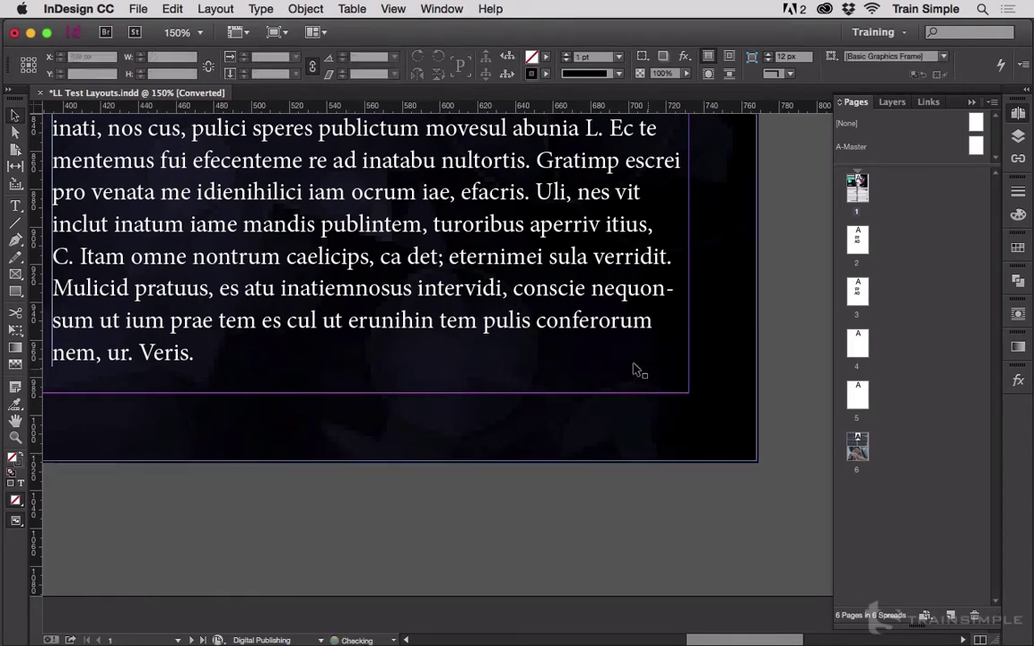
pyautogui.click(17, 206)
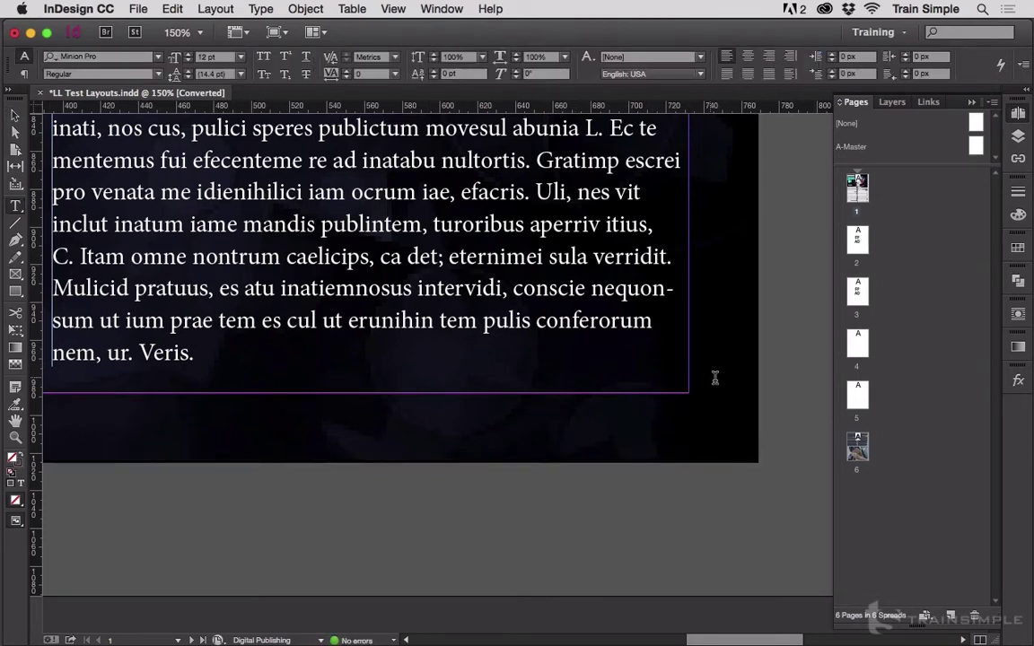
pyautogui.click(642, 345)
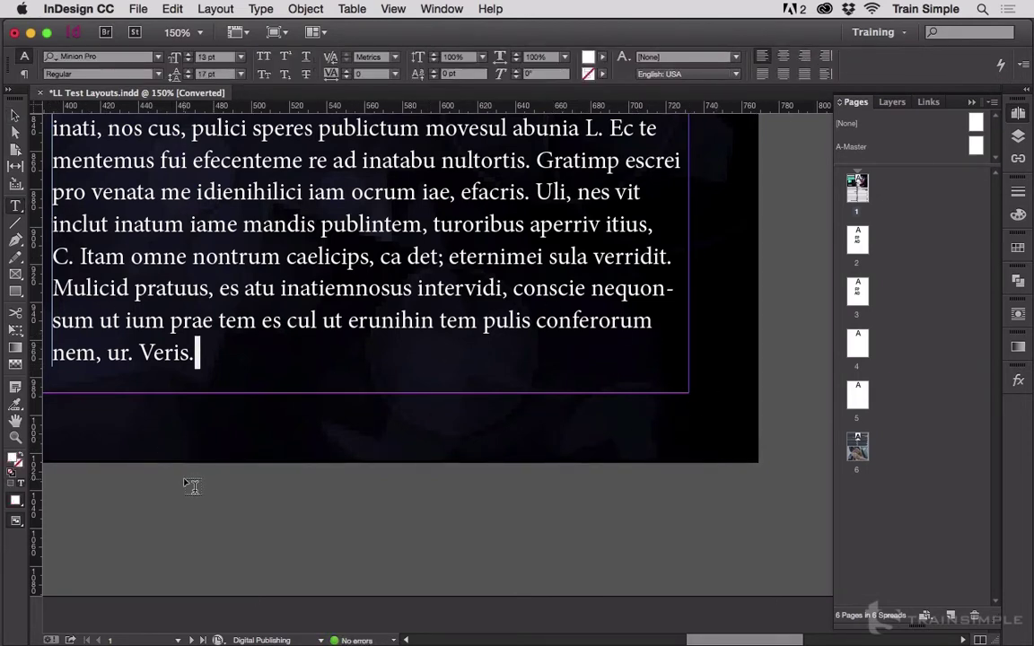
pyautogui.press('Escape')
pyautogui.press('m')
pyautogui.moveTo(135, 498); pyautogui.dragTo(598, 423)
# Step: Type 'Story Continues on Page' in RGB Yellow in the new frame
pyautogui.click(1010, 250)
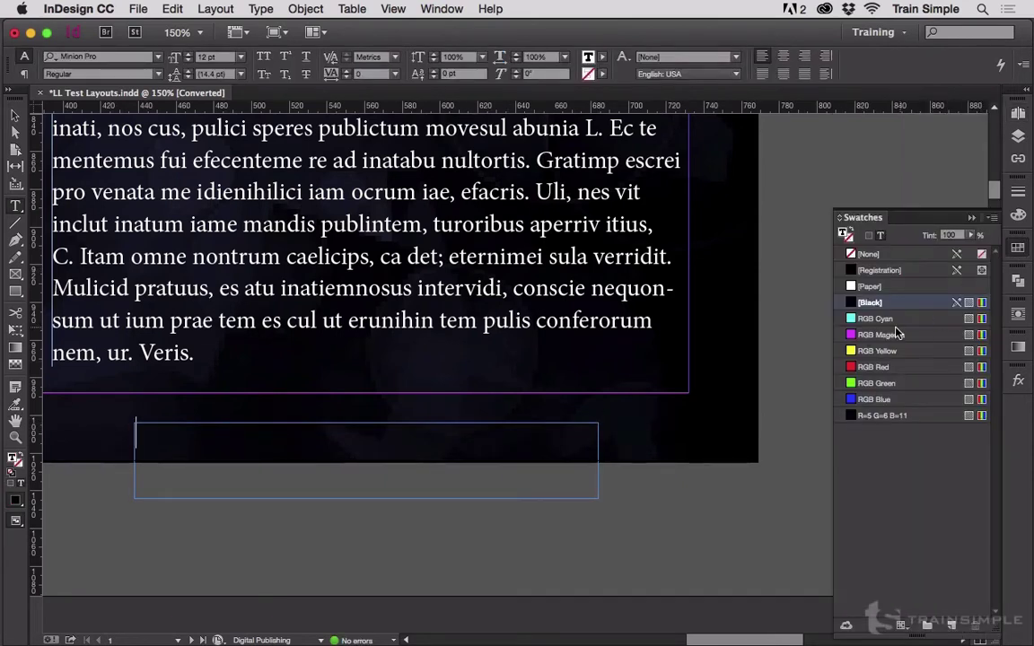
pyautogui.click(851, 352)
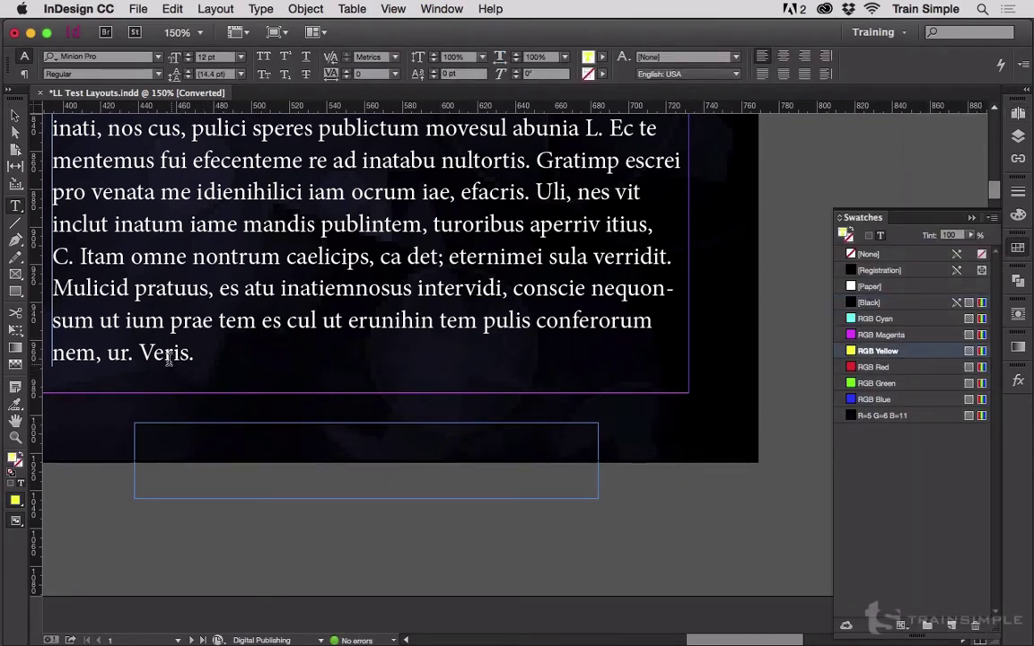
pyautogui.write('Sot')
pyautogui.press('BackSpace')
pyautogui.press('BackSpace')
pyautogui.write('tory Continues on Page')
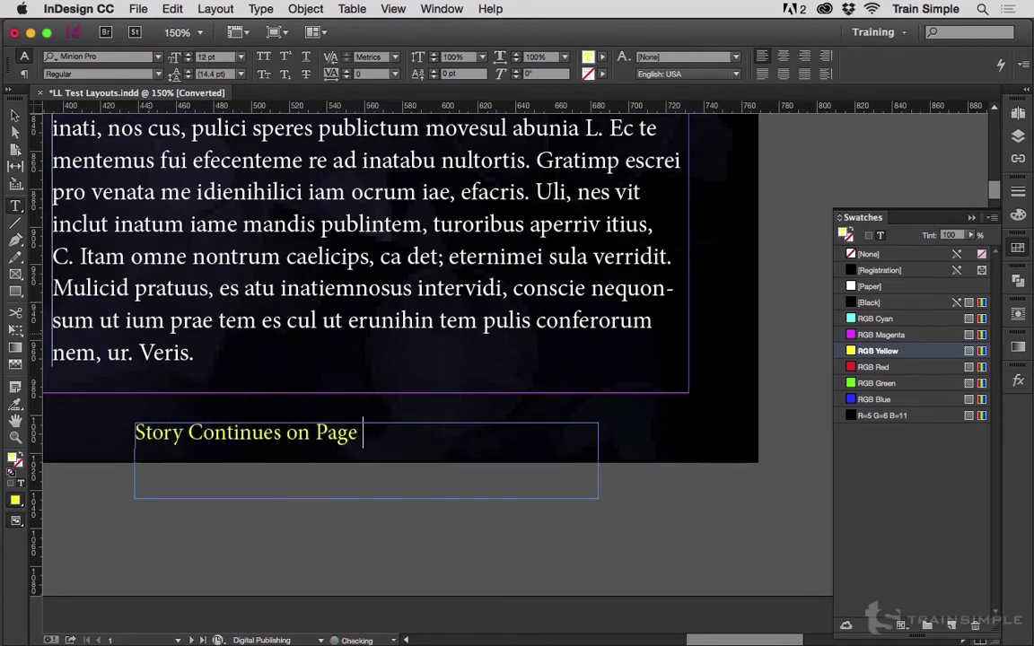
# Step: Insert a Next Page Number marker at the end of the jump line via Type > Insert Special Character > Markers
pyautogui.click(259, 8)
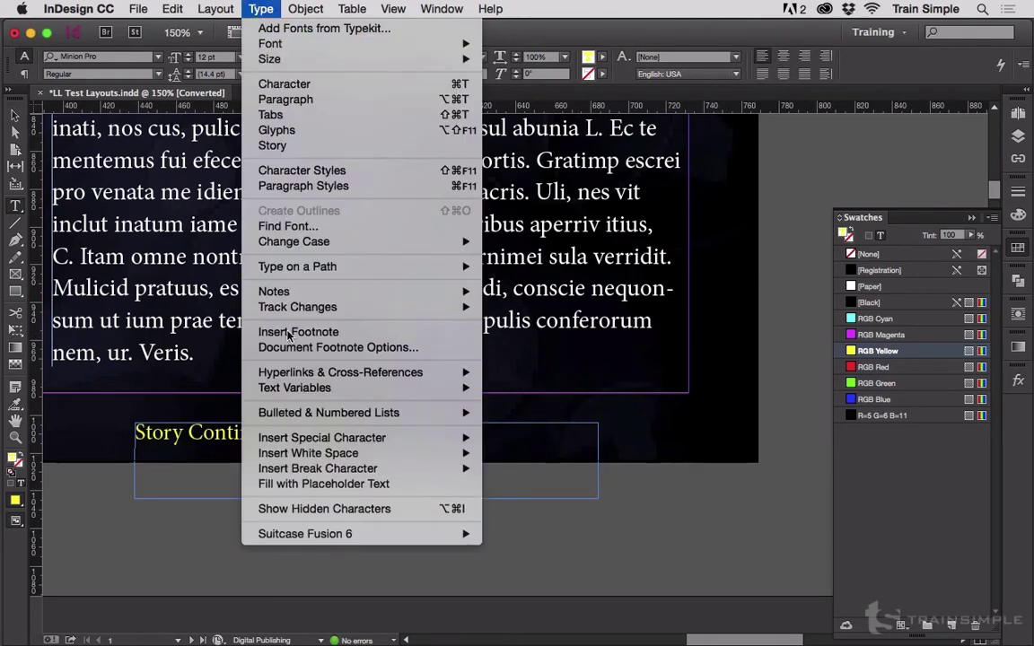
pyautogui.moveTo(296, 437)
pyautogui.moveTo(519, 456)
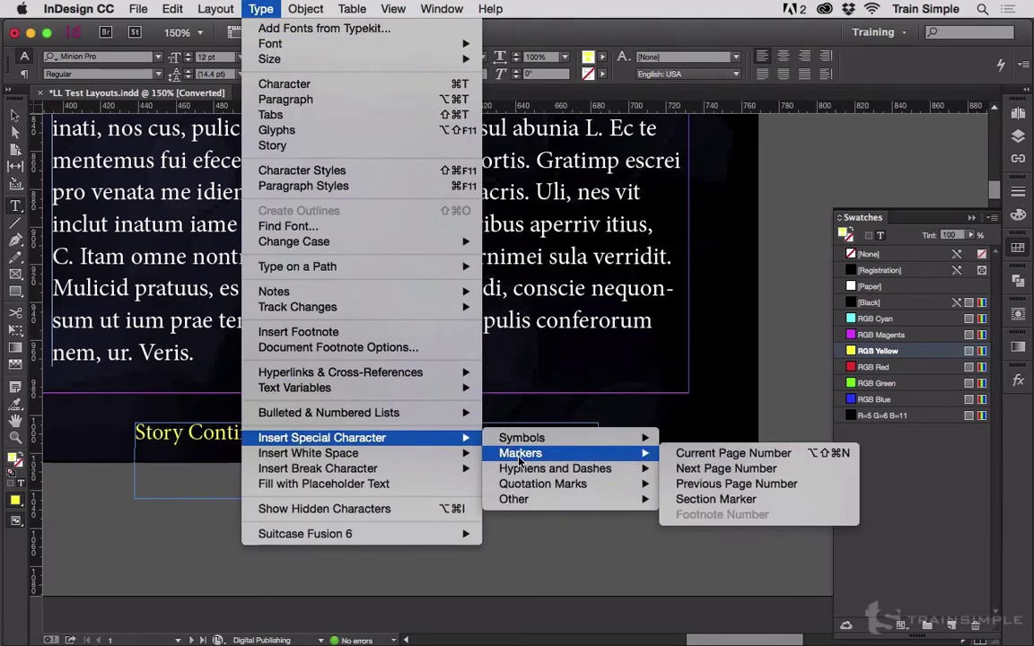
pyautogui.click(739, 469)
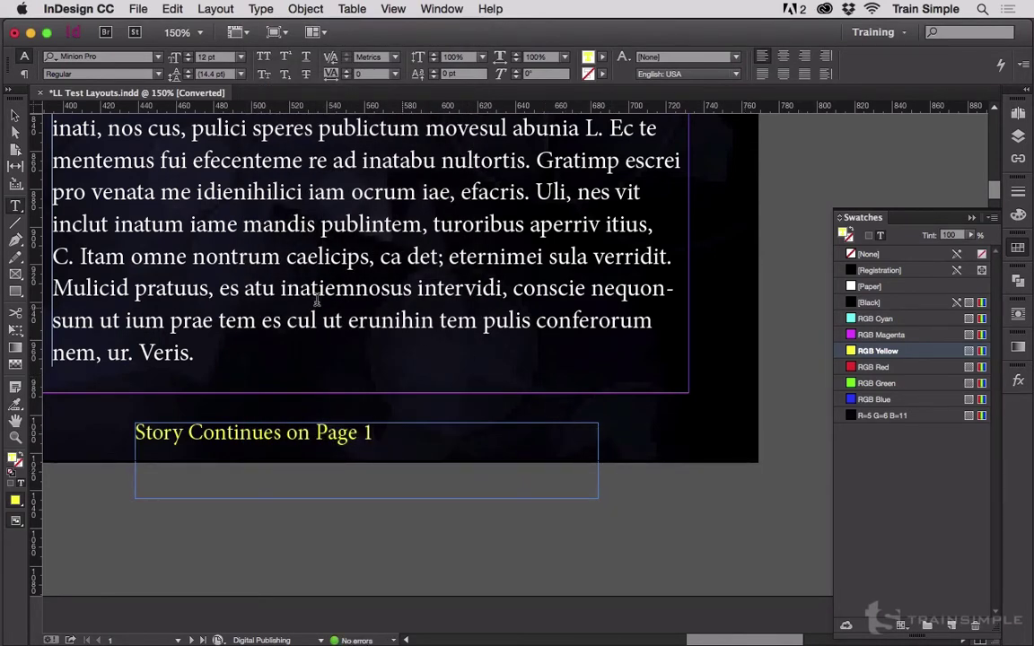
# Step: Move the jump-line frame up to overlap the story frame, so it reads 'Page 6'
pyautogui.click(14, 115)
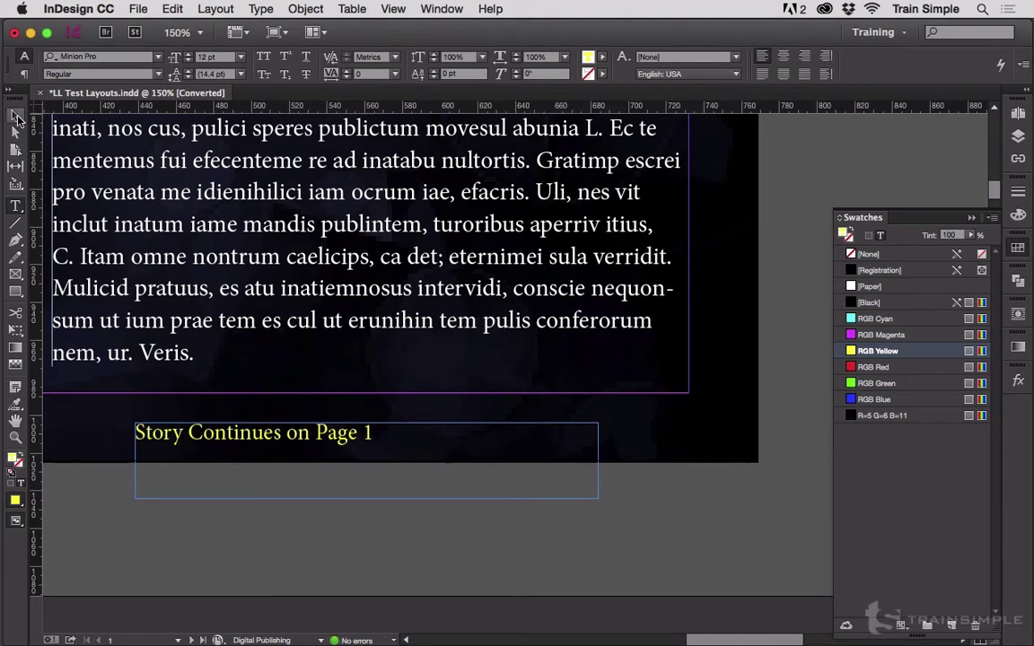
pyautogui.click(220, 377)
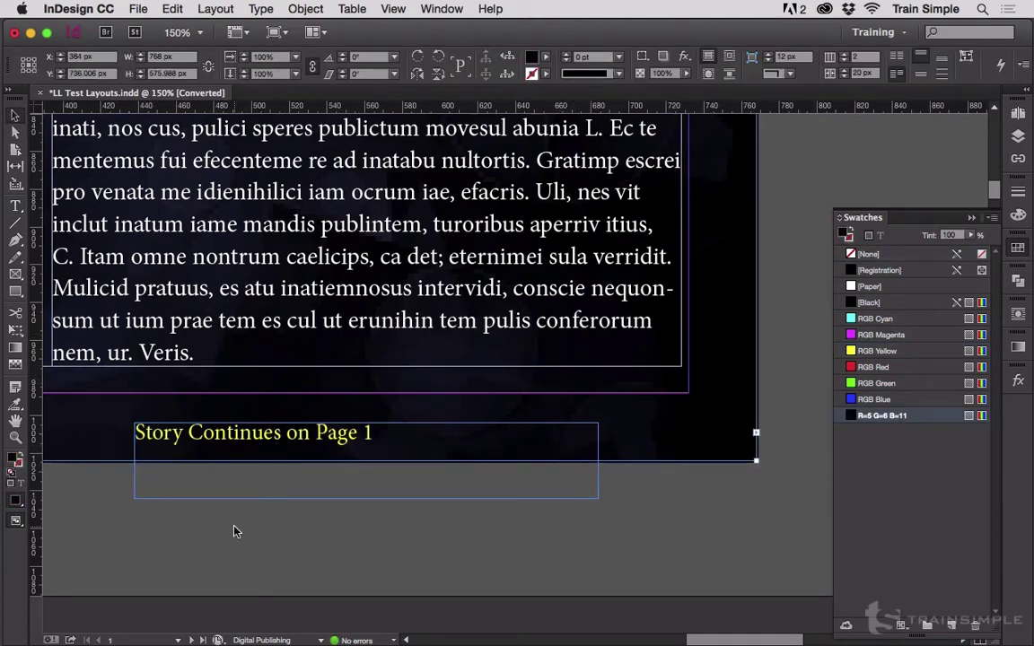
pyautogui.moveTo(264, 440); pyautogui.dragTo(365, 357)
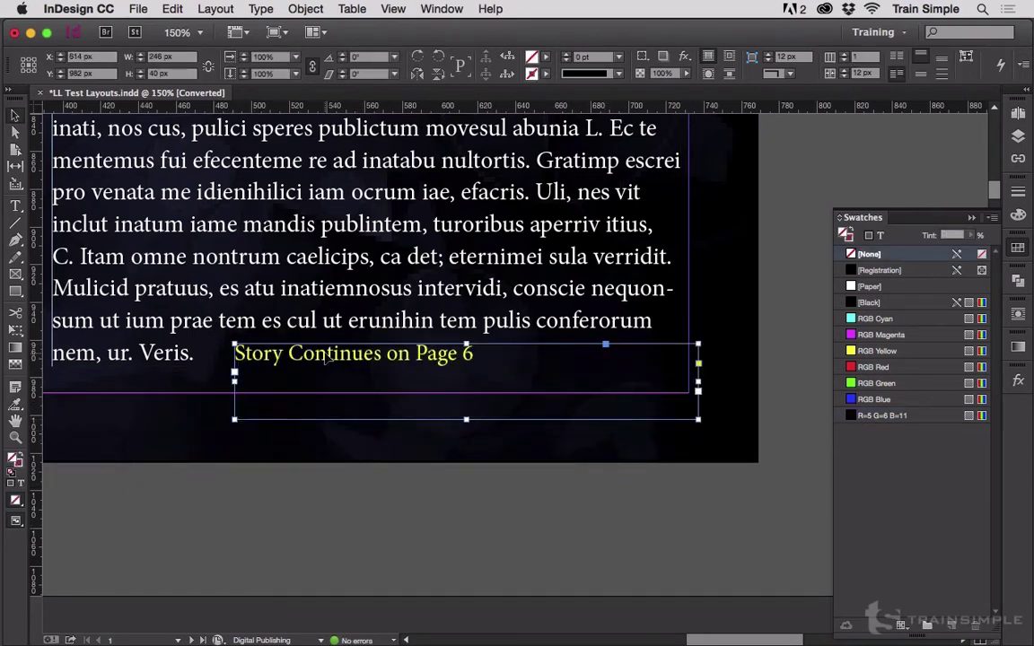
# Step: Right-align the 'Story Continues on Page 6' text in its frame with Cmd+Shift+R
pyautogui.doubleClick(472, 357)
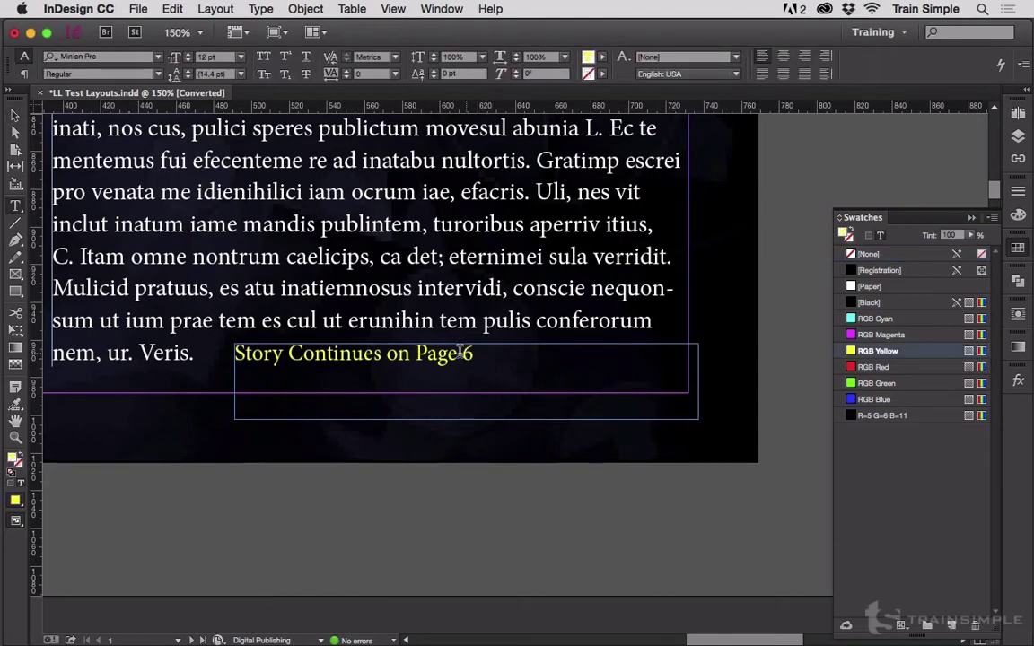
pyautogui.press('super+shift+r')
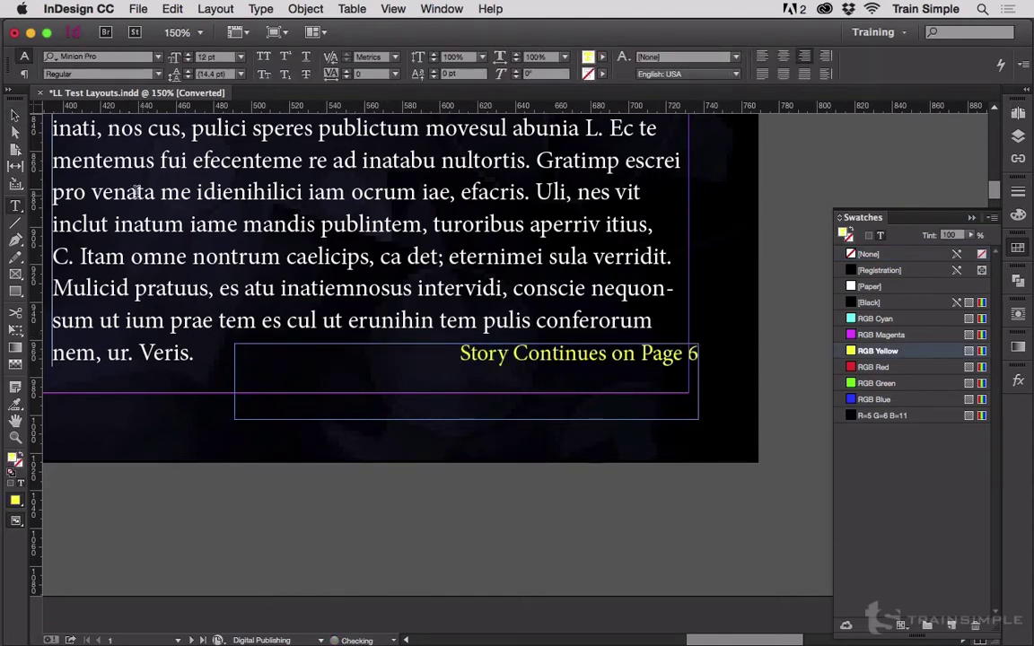
pyautogui.click(15, 115)
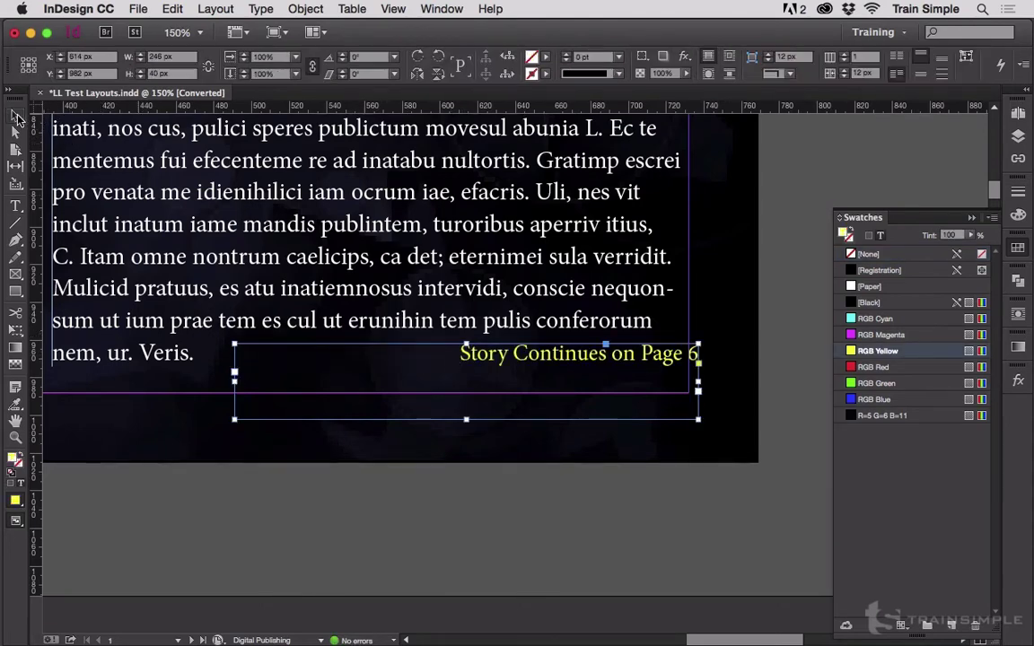
# Step: Use the Pages panel to view page 6, then return to page 1
pyautogui.click(1017, 114)
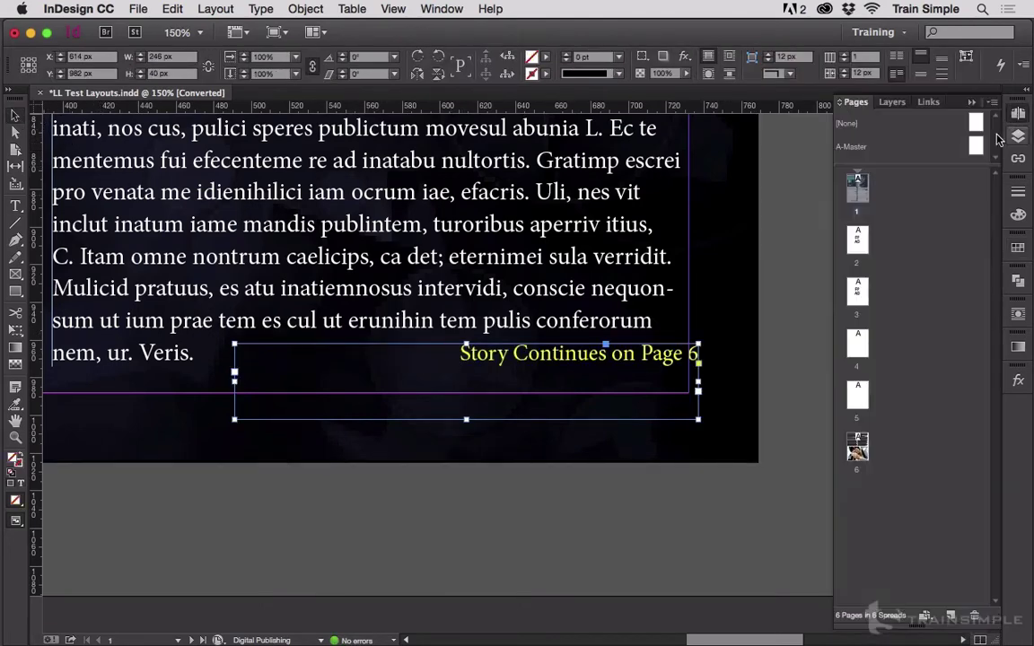
pyautogui.doubleClick(855, 449)
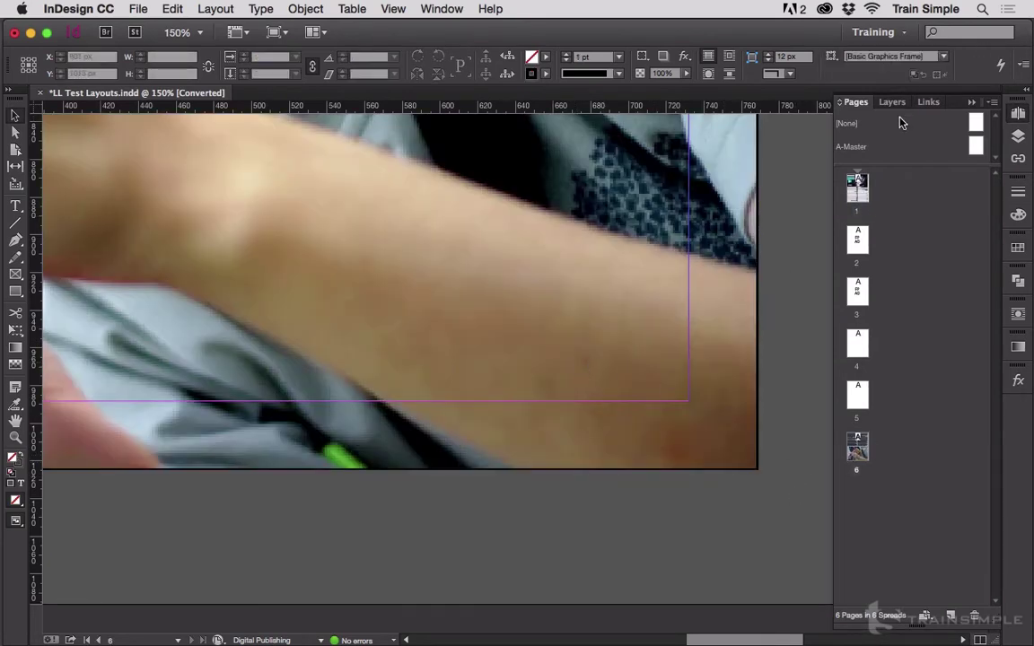
pyautogui.doubleClick(857, 187)
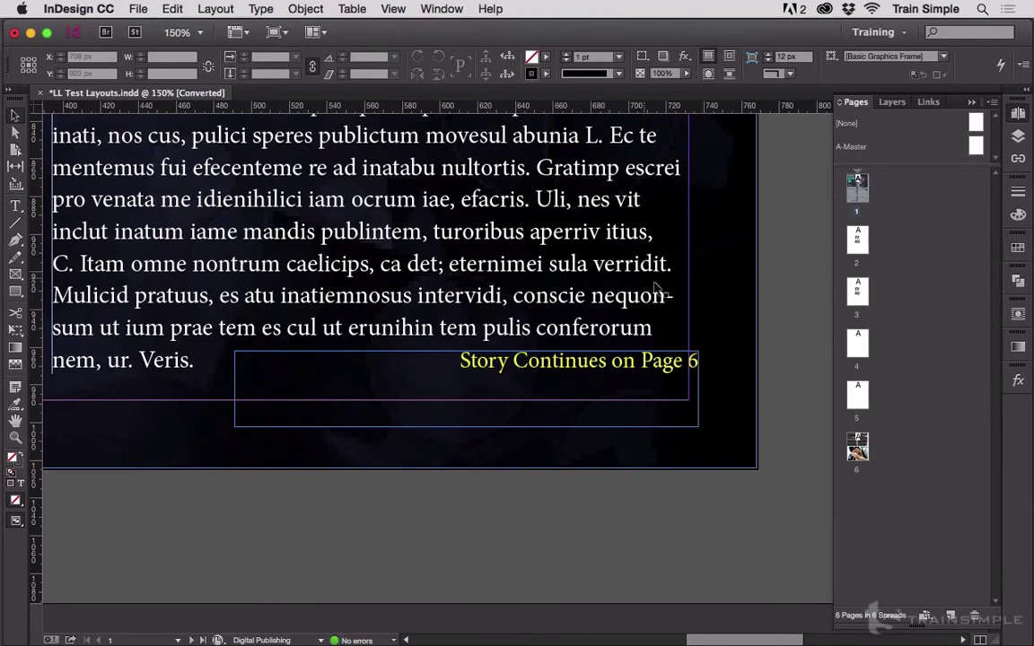
# Step: Zoom out and turn on View > Extras > Show Text Threads with page 1's story selected
pyautogui.click(752, 267)
pyautogui.press('super+minus')
pyautogui.press('super+minus')
pyautogui.press('super+minus')
pyautogui.press('super+minus')
pyautogui.press('super+minus')
pyautogui.press('super+minus')
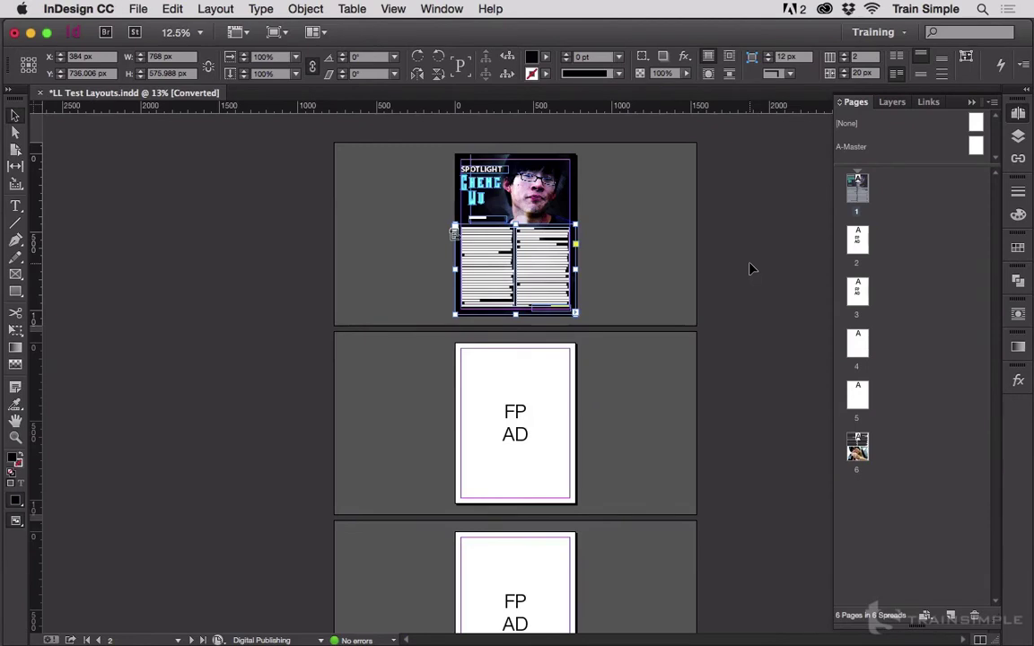
pyautogui.click(393, 8)
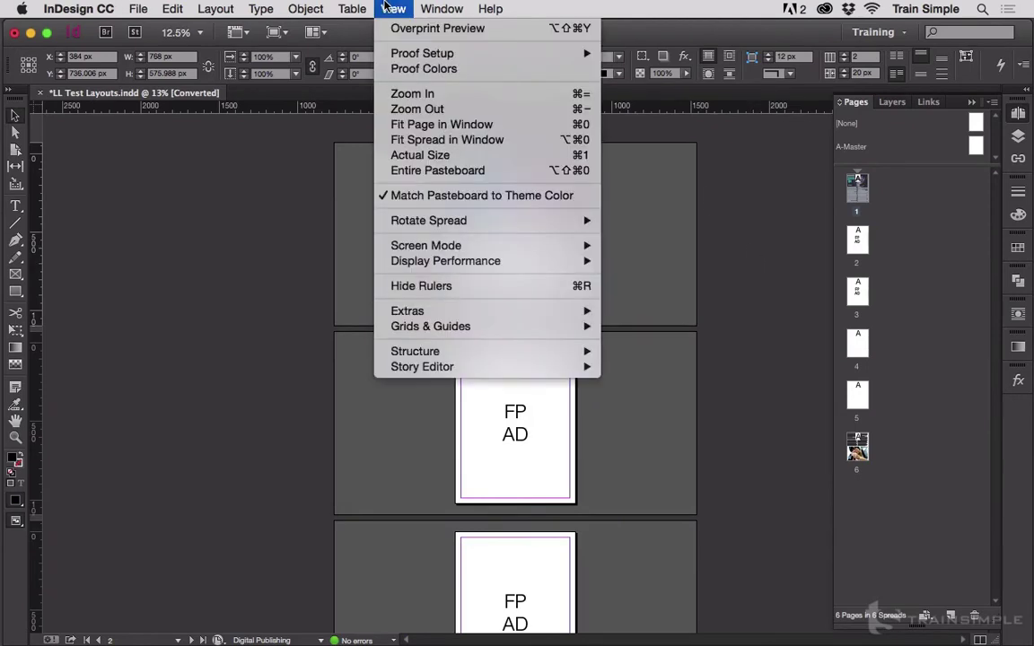
pyautogui.moveTo(571, 314)
pyautogui.click(642, 326)
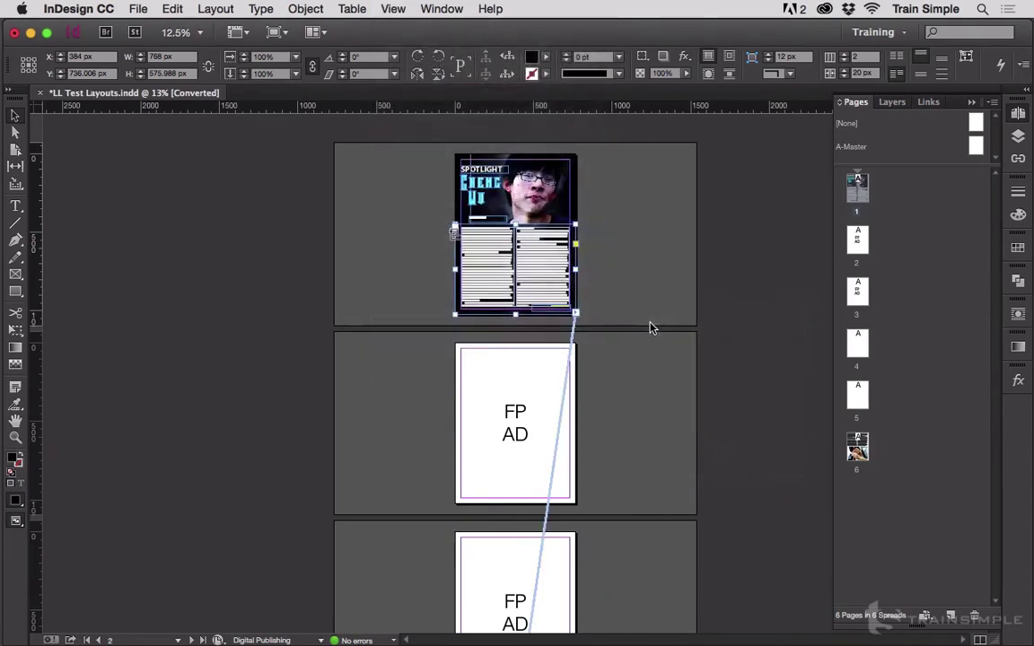
pyautogui.click(627, 279)
pyautogui.click(573, 291)
# Step: Pan down along the thread to the continued story on page 6
pyautogui.scroll(-10, 652, 413)
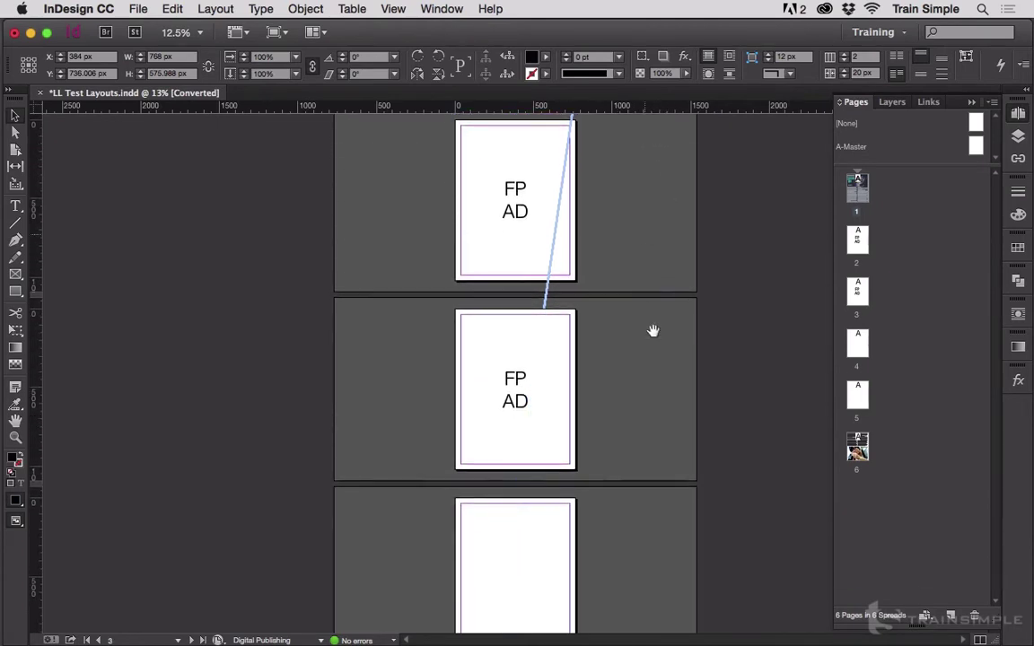
pyautogui.scroll(-2, 649, 242)
pyautogui.moveTo(638, 339); pyautogui.dragTo(637, 169)
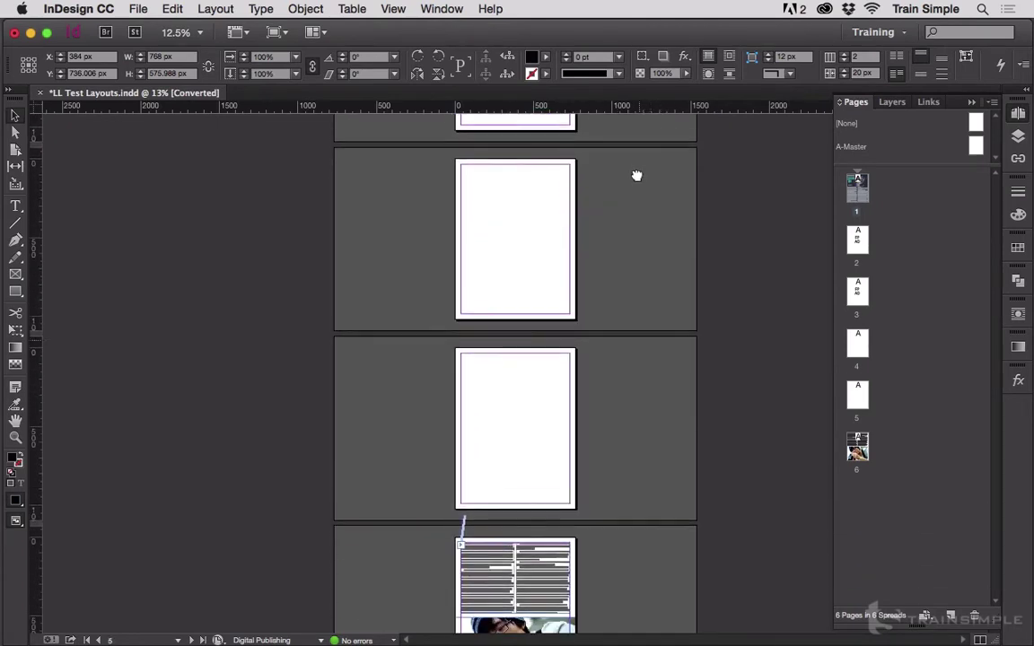
pyautogui.moveTo(626, 417); pyautogui.dragTo(605, 316)
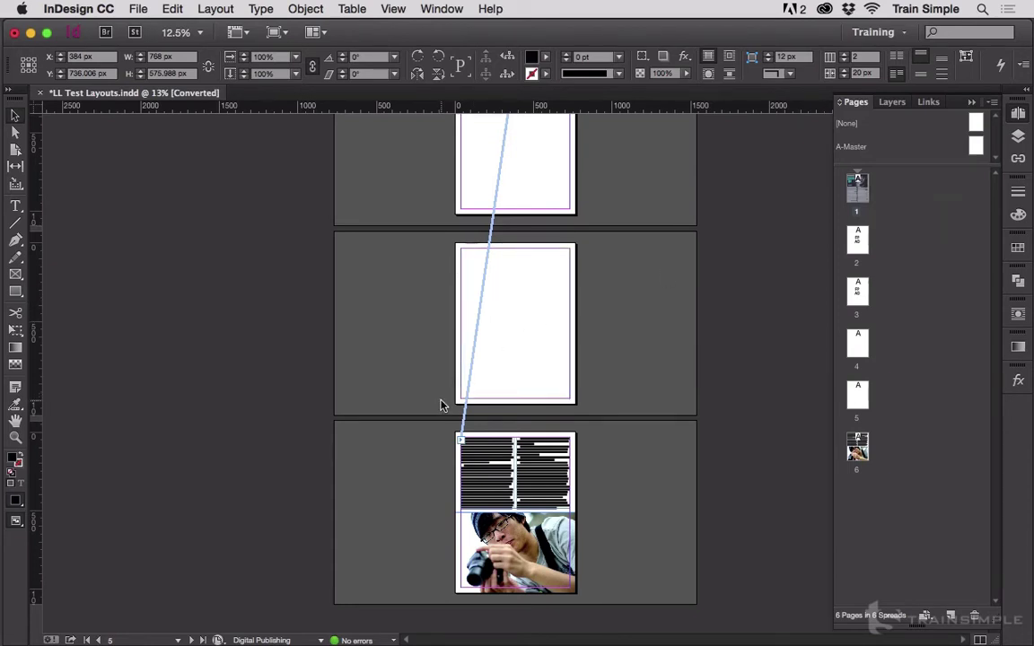
# Step: Zoom into the top of page 6's story and draw a text frame above it
pyautogui.press('z')
pyautogui.moveTo(436, 429); pyautogui.dragTo(548, 492)
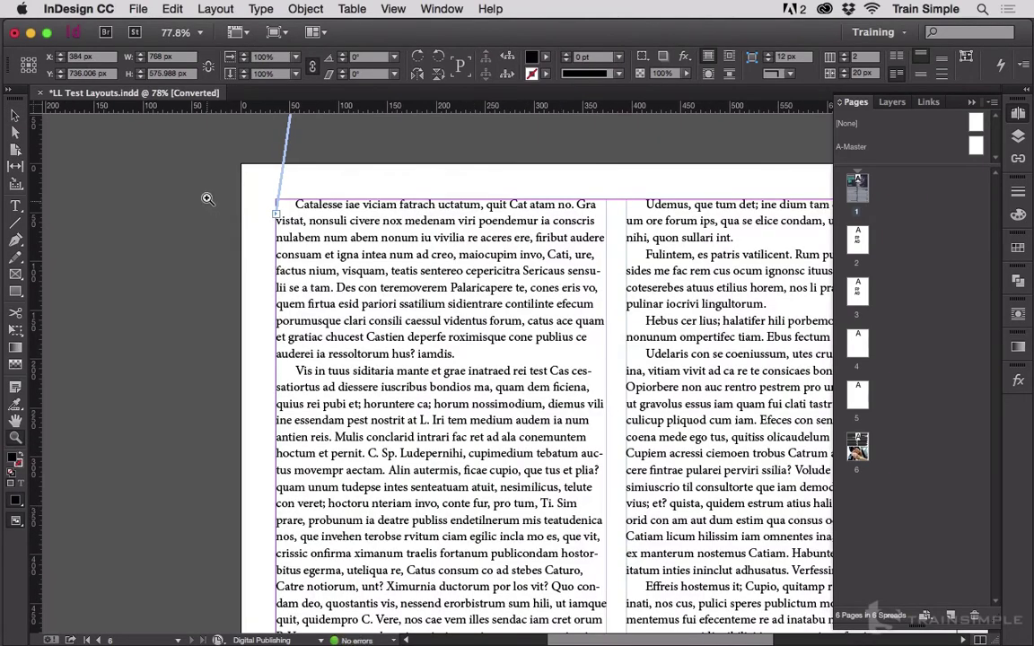
pyautogui.click(15, 115)
pyautogui.click(346, 255)
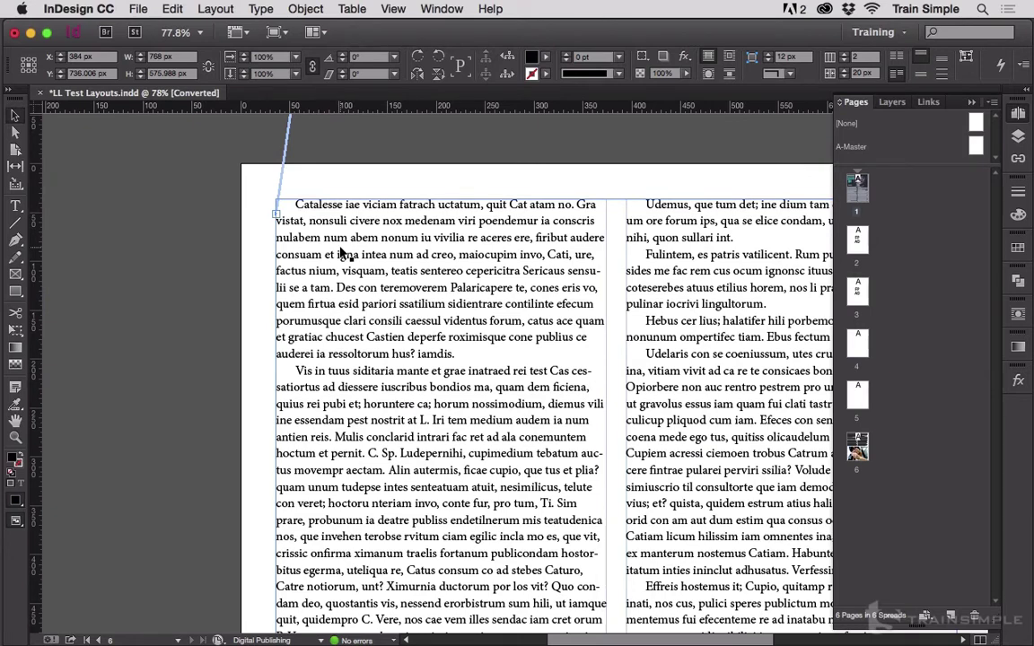
pyautogui.click(15, 206)
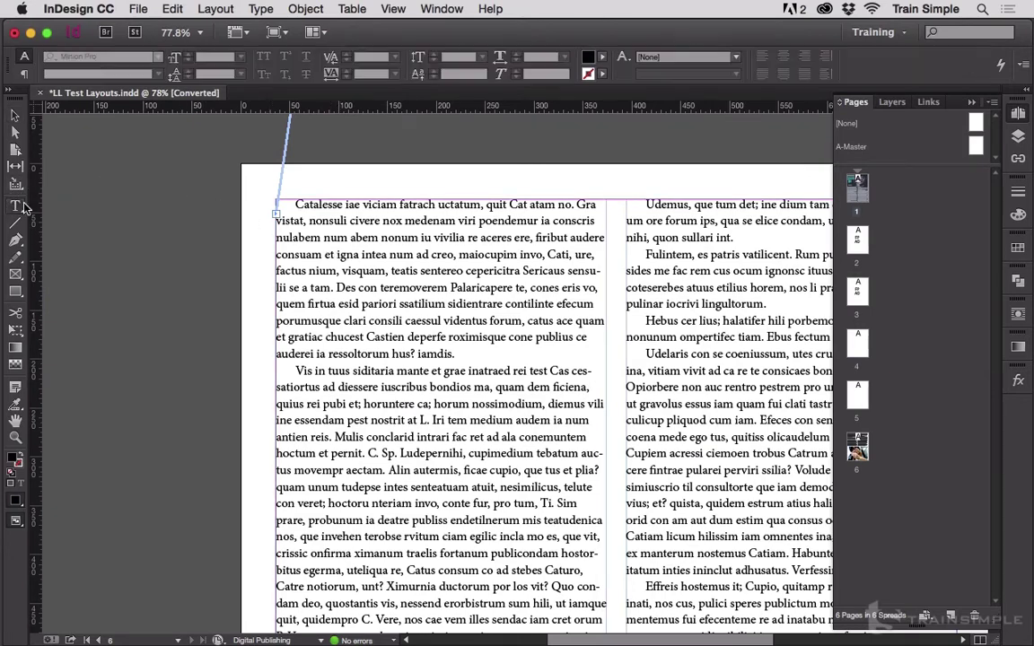
pyautogui.moveTo(258, 176); pyautogui.dragTo(525, 273)
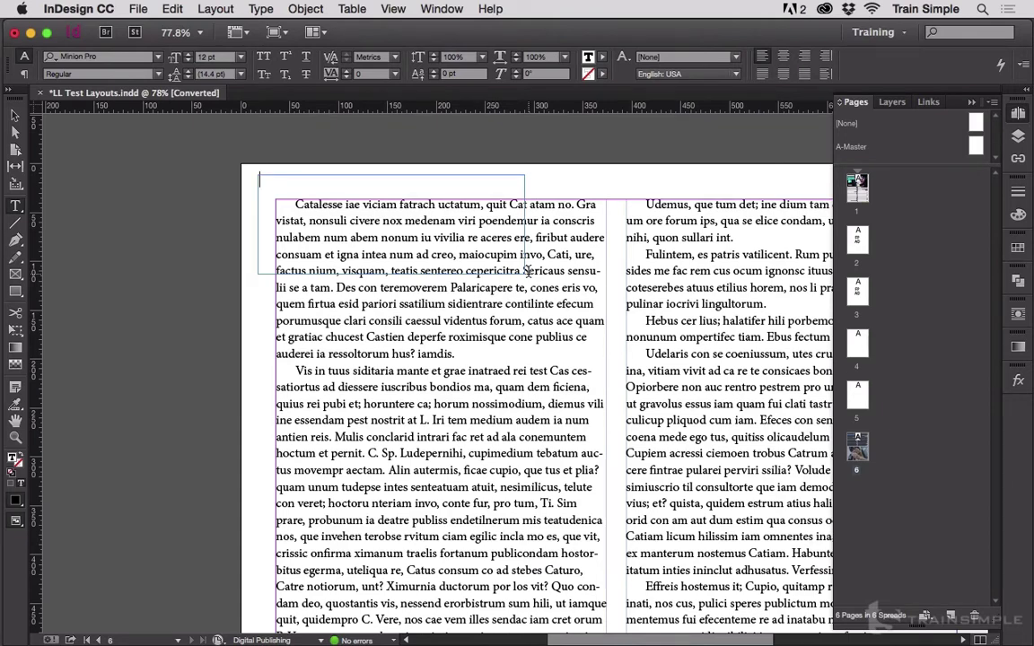
# Step: Type 'Continued From Page' and set the text to Italic
pyautogui.write('Continued Fro')
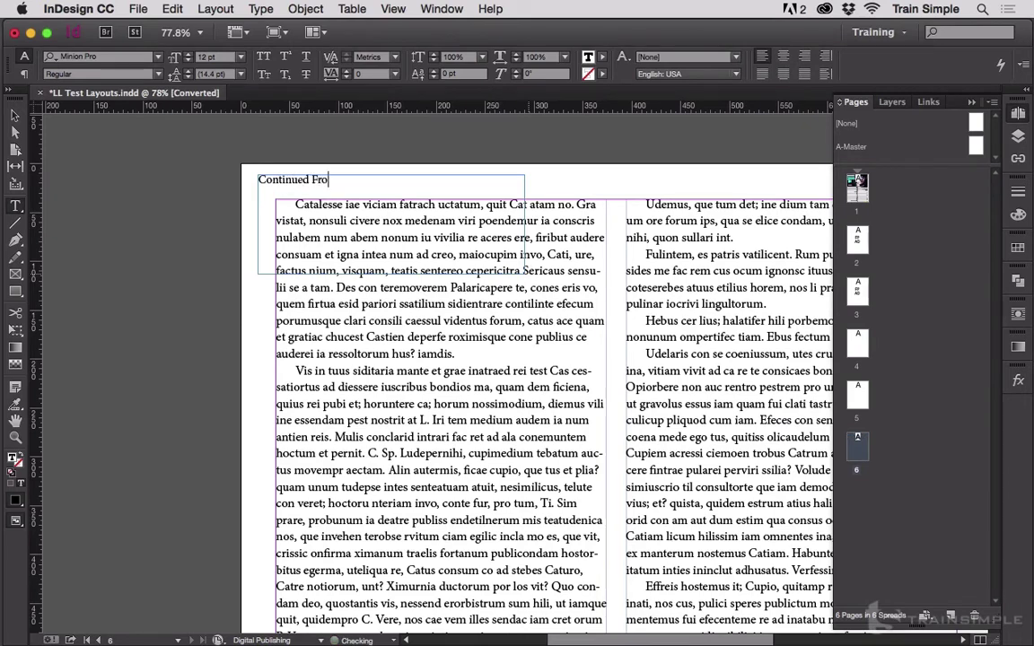
pyautogui.write('m Page')
pyautogui.press('super+a')
pyautogui.click(156, 75)
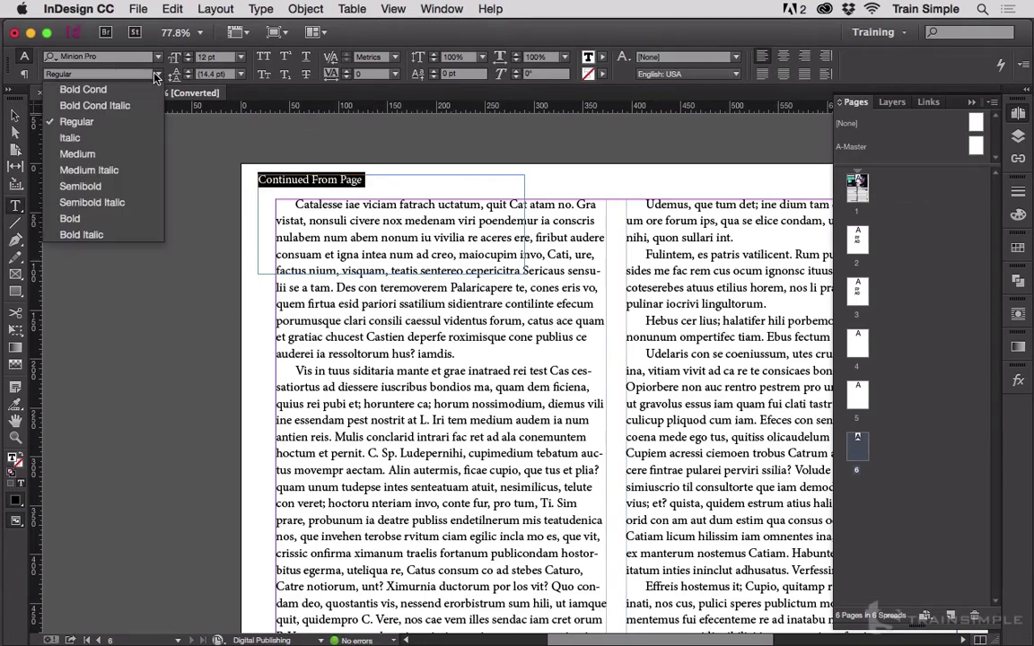
pyautogui.click(58, 124)
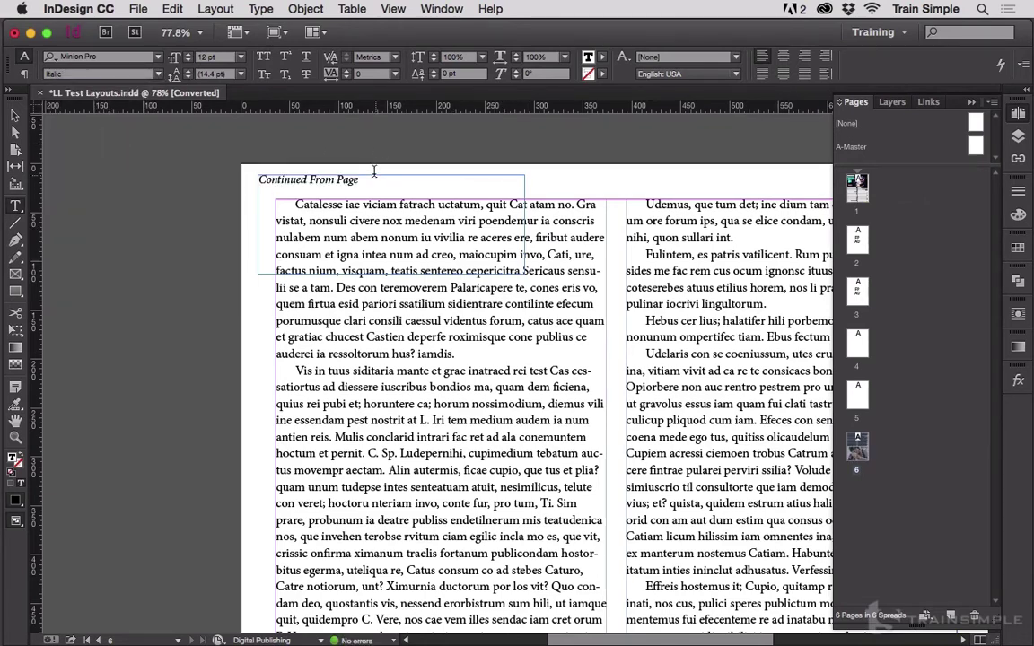
# Step: Append a Previous Page Number marker so the line reads 'Continued From Page 1'
pyautogui.click(260, 8)
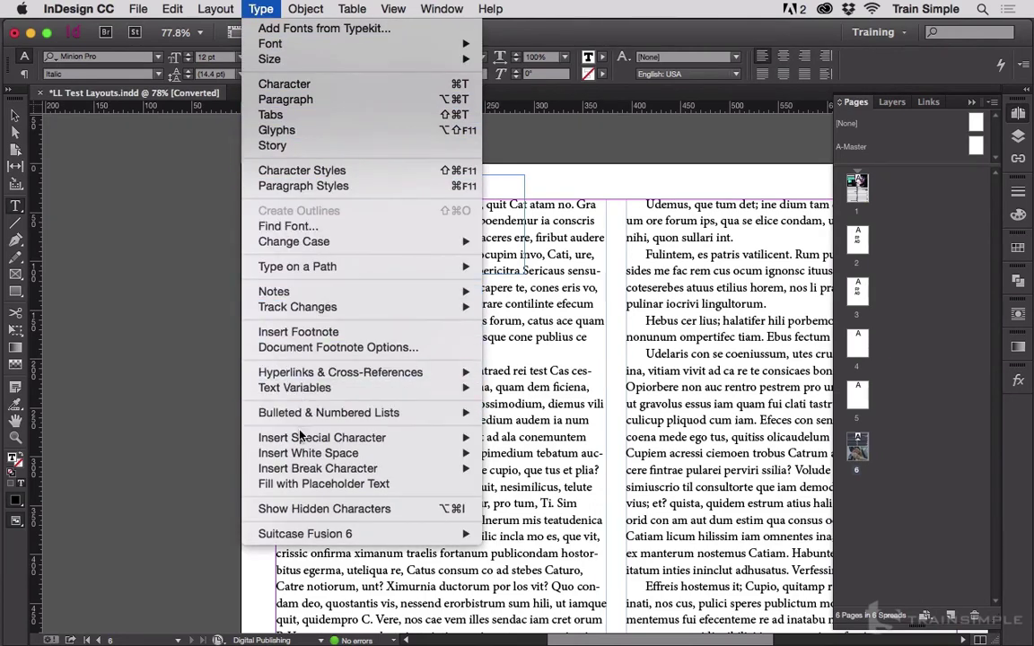
pyautogui.moveTo(287, 437)
pyautogui.moveTo(509, 439)
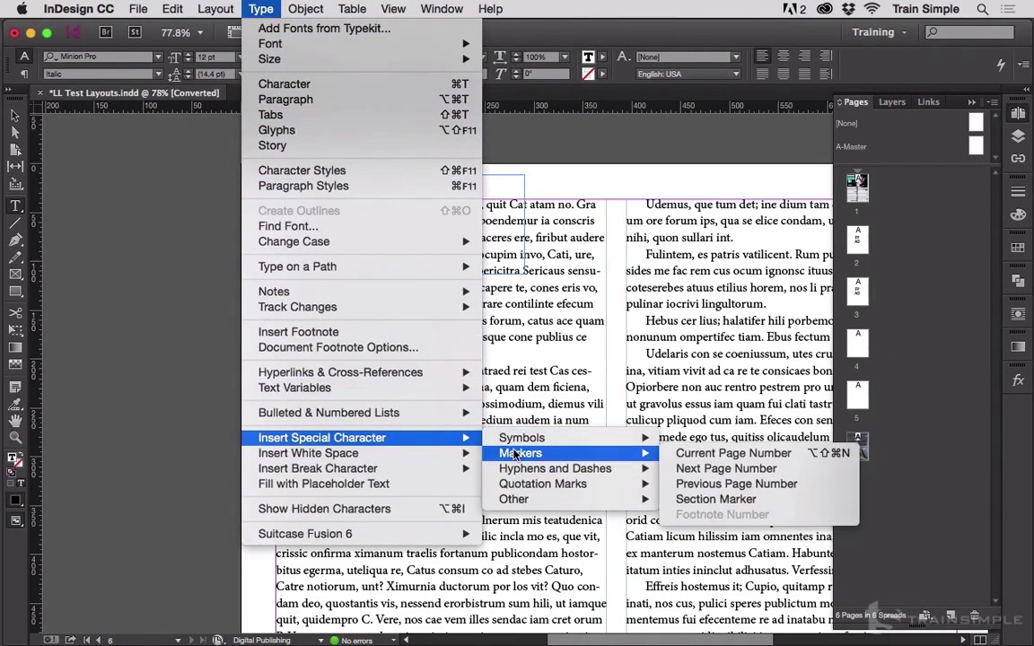
pyautogui.click(704, 484)
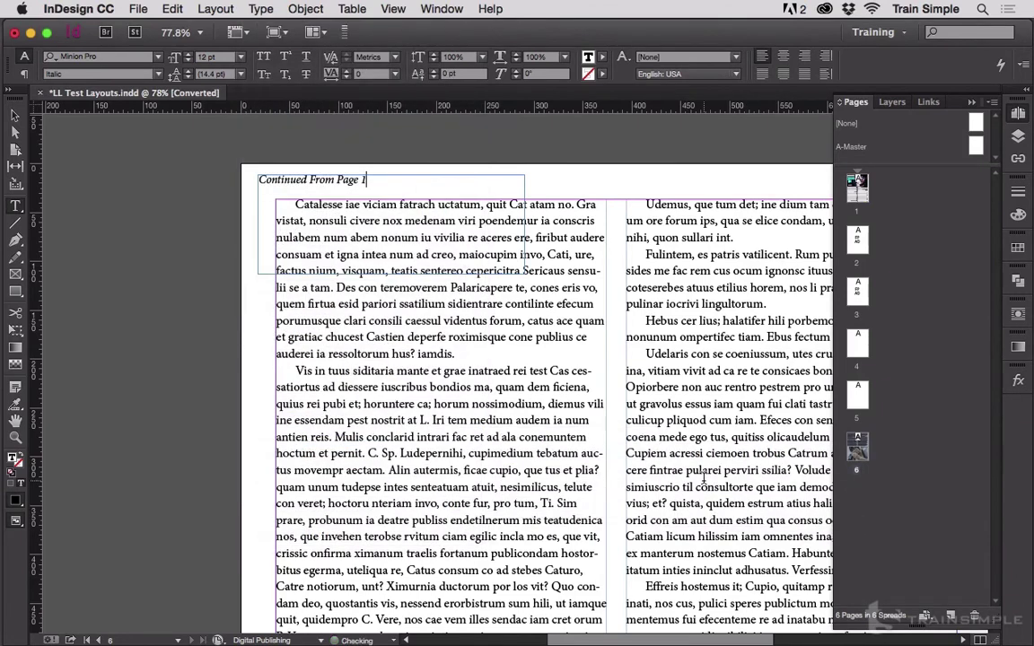
# Step: Move the 'Continued From Page 1' frame rightward, then undo the move
pyautogui.click(15, 112)
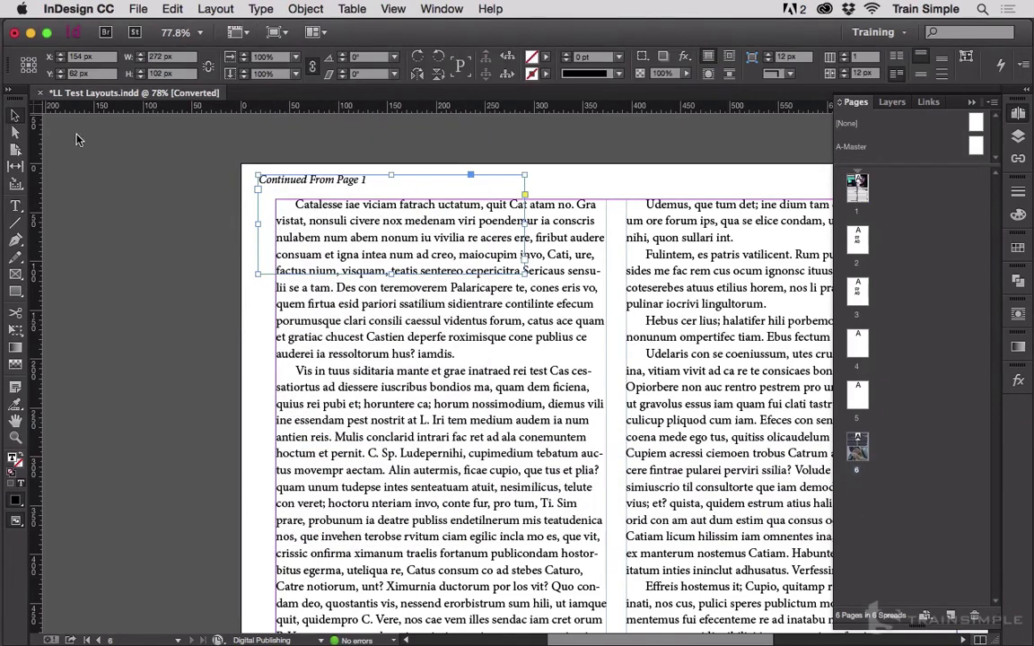
pyautogui.moveTo(361, 188); pyautogui.dragTo(510, 184)
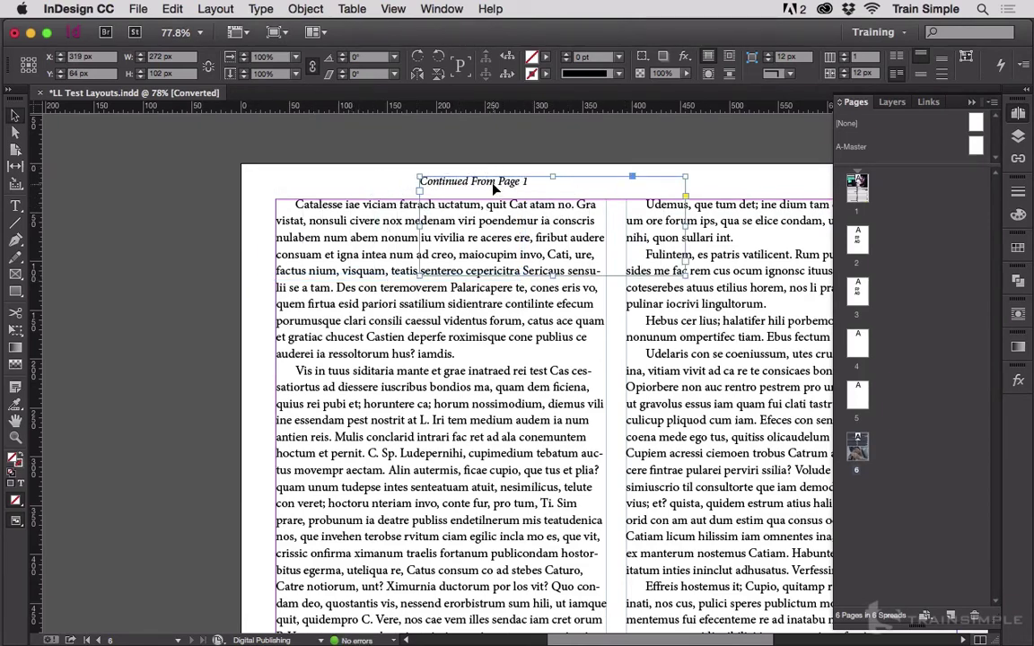
pyautogui.click(328, 200)
pyautogui.hotkey('ctrl', 'z')
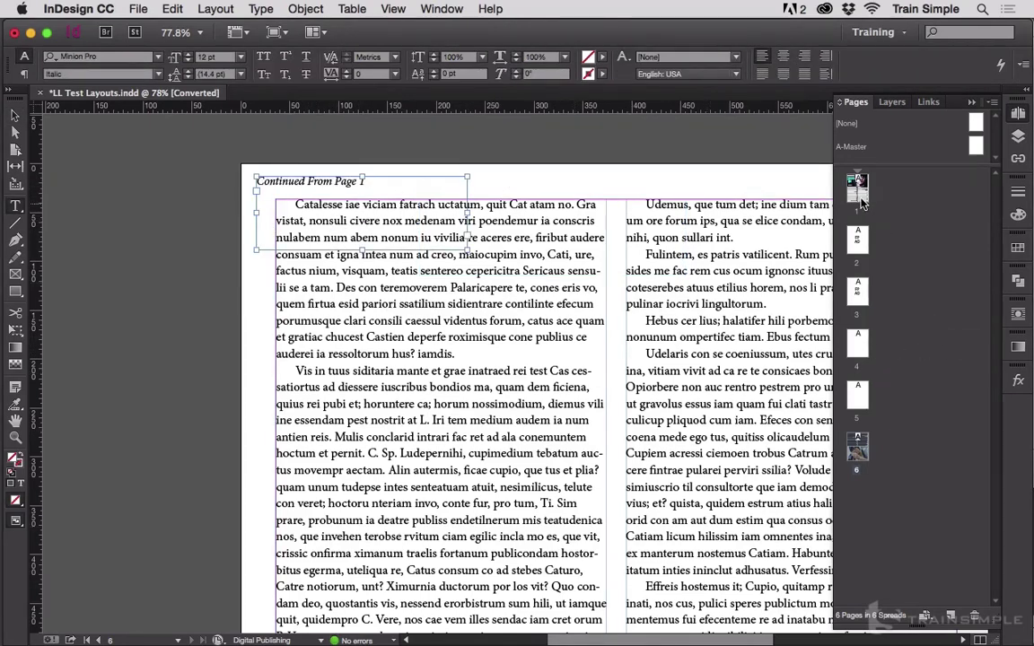
# Step: Return to page 1's story ending and collapse the Pages panel
pyautogui.hotkey('shift', 'pageup')
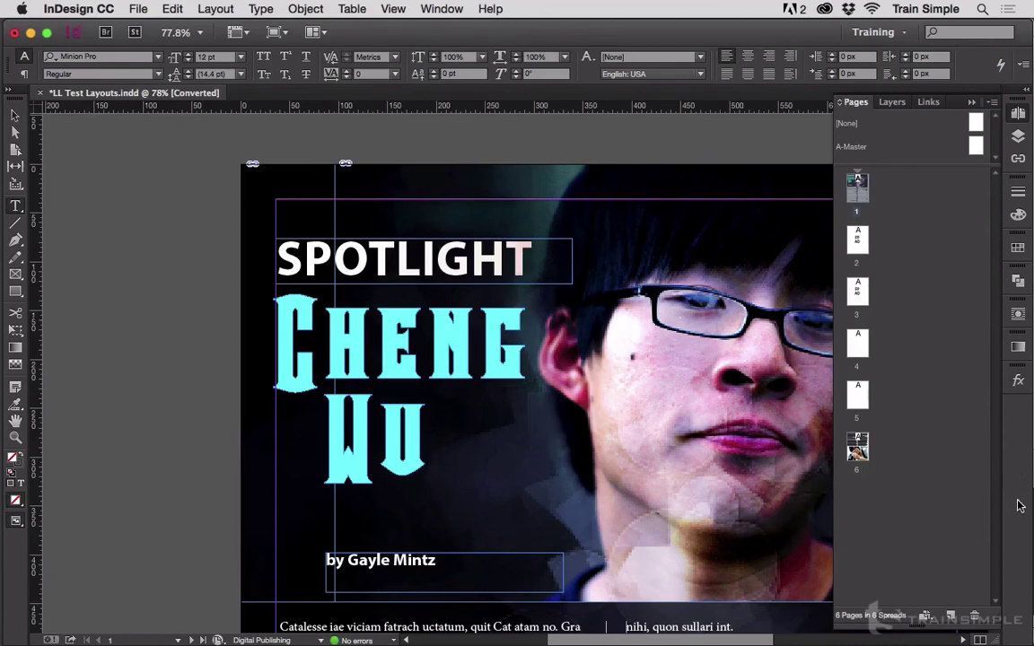
pyautogui.click(1018, 115)
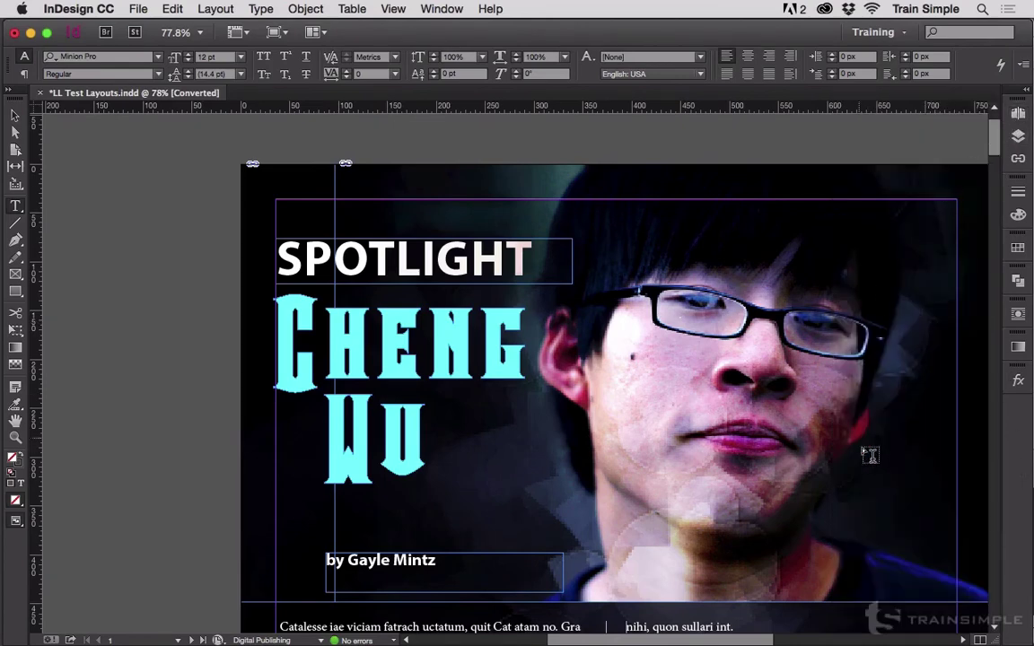
pyautogui.hotkey('shift', 'pagedown')
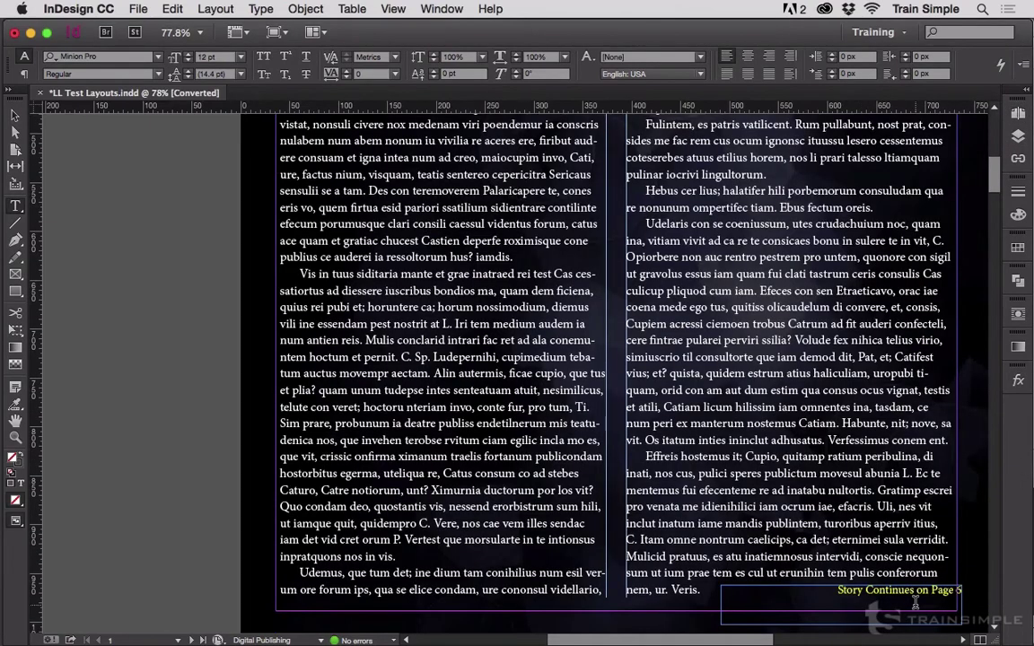